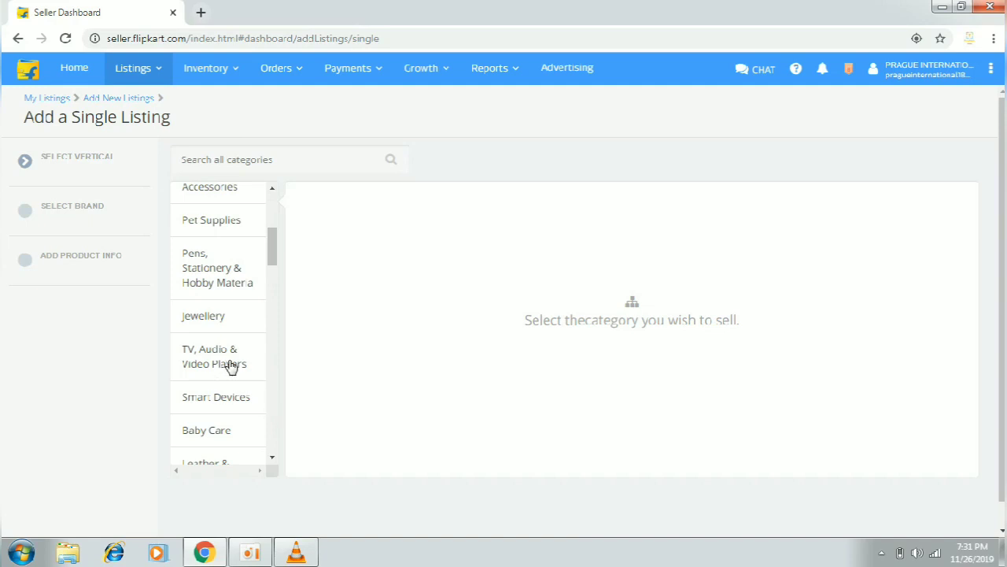
# Choose TV, Audio & Video Players / Home Audio / Speaker as the product vertical and proceed to brand selection
pyautogui.click(230, 367)
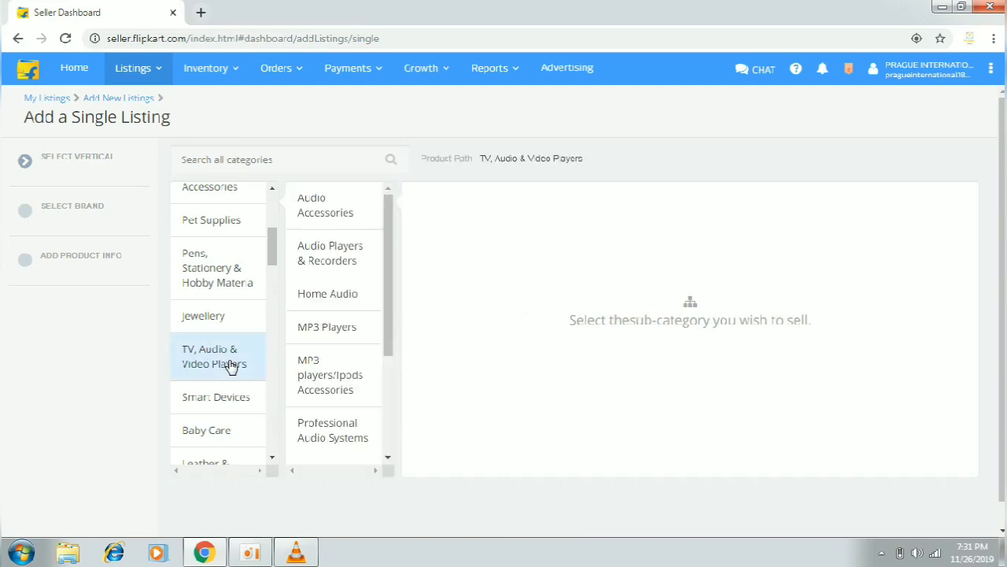
pyautogui.click(338, 304)
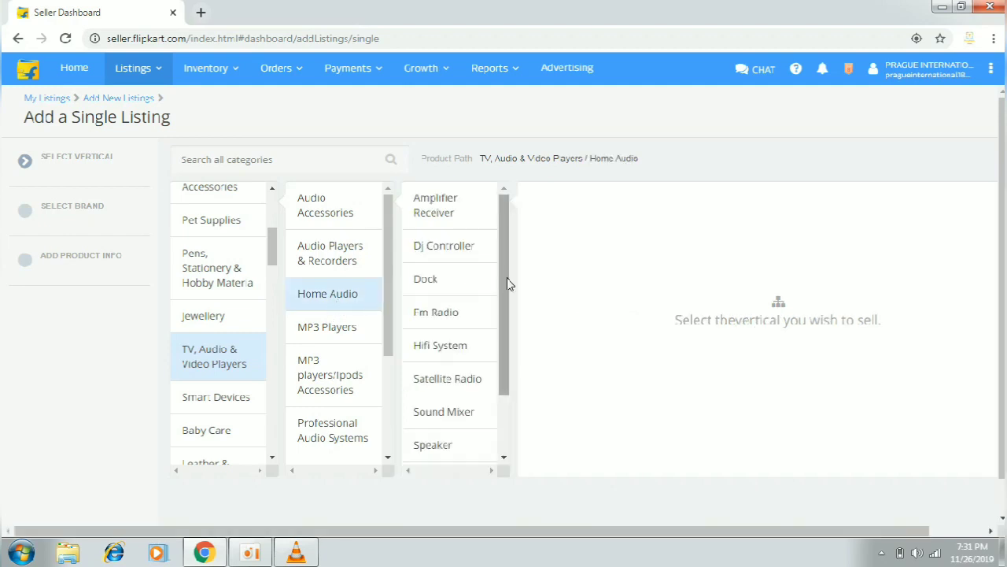
pyautogui.click(455, 446)
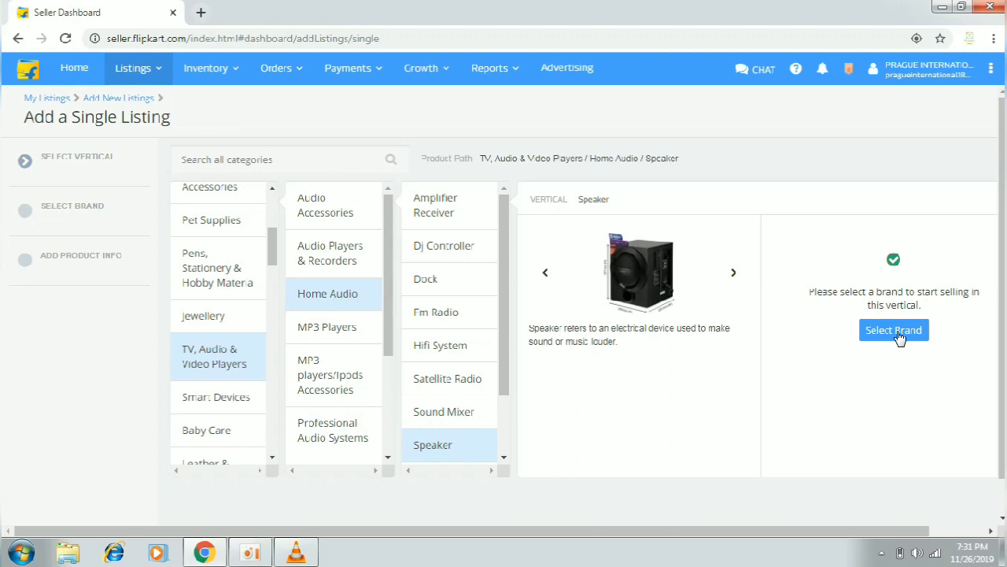
pyautogui.click(893, 330)
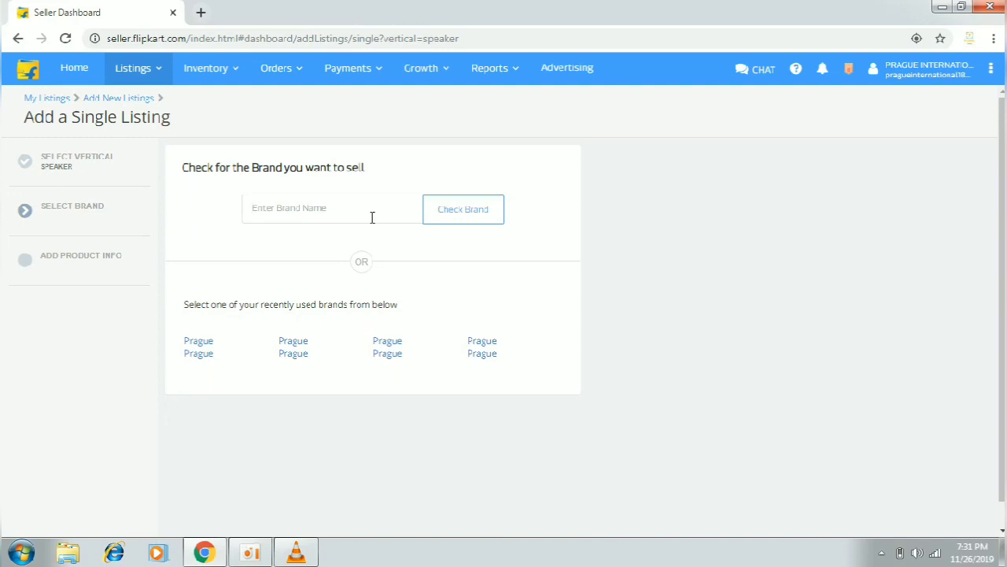
# Check whether the brand Prague can be sold, and dismiss the Windows color scheme prompt
pyautogui.write('Prague')
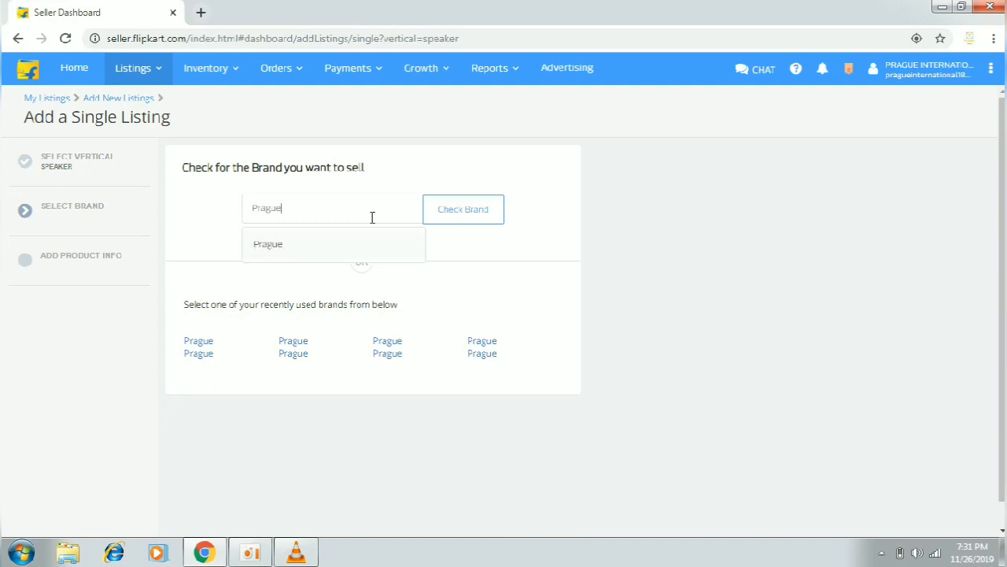
pyautogui.click(454, 210)
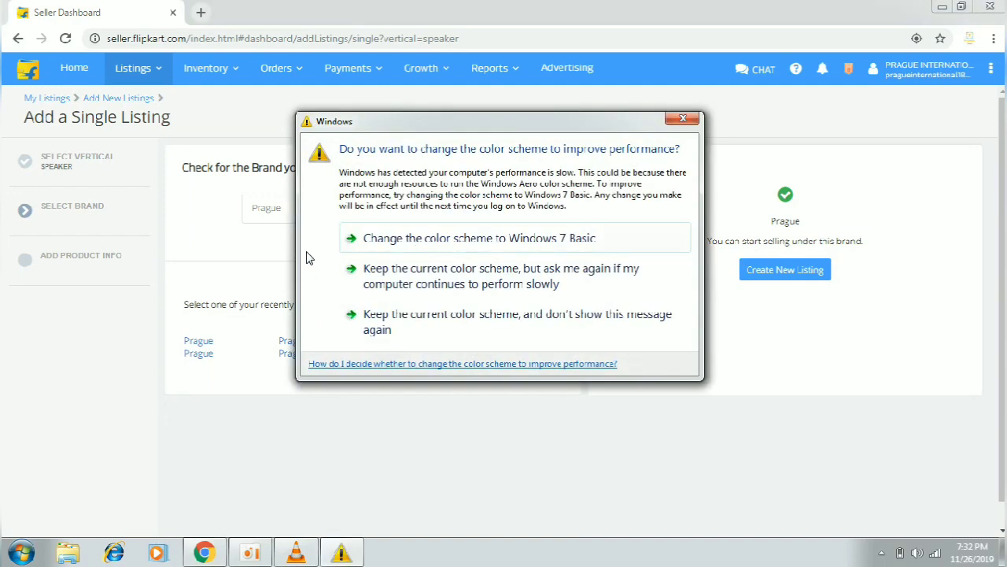
pyautogui.click(683, 120)
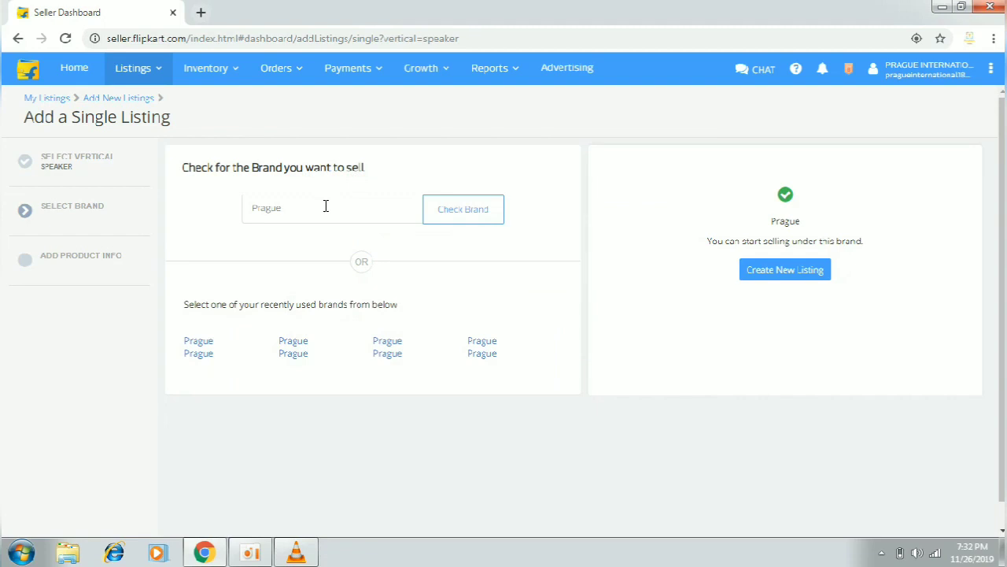
# Replace the brand name with Jbl and check whether it can be sold
pyautogui.press('BackSpace')
pyautogui.press('BackSpace')
pyautogui.press('BackSpace')
pyautogui.press('BackSpace')
pyautogui.press('BackSpace')
pyautogui.press('BackSpace')
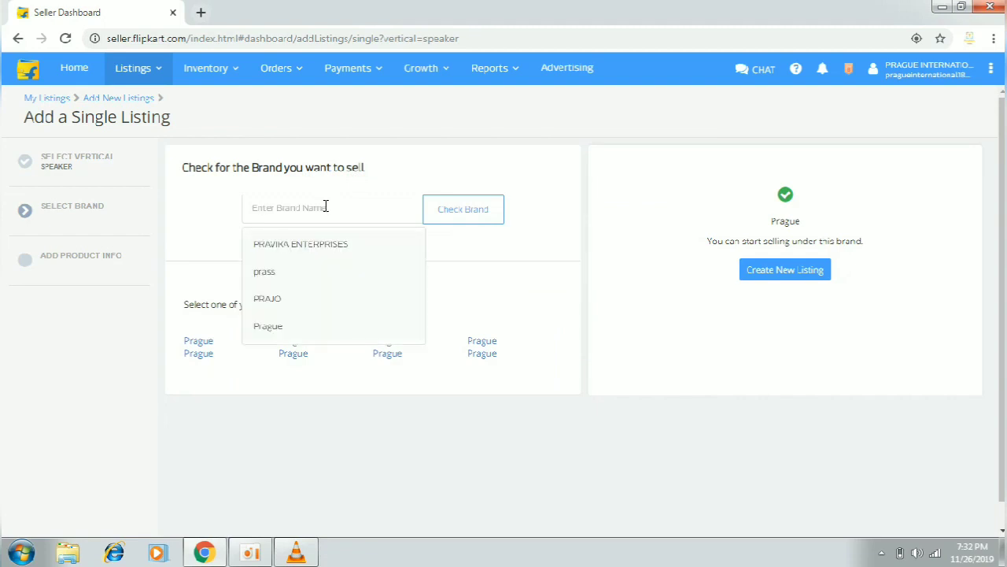
pyautogui.write('Jbl')
pyautogui.click(465, 214)
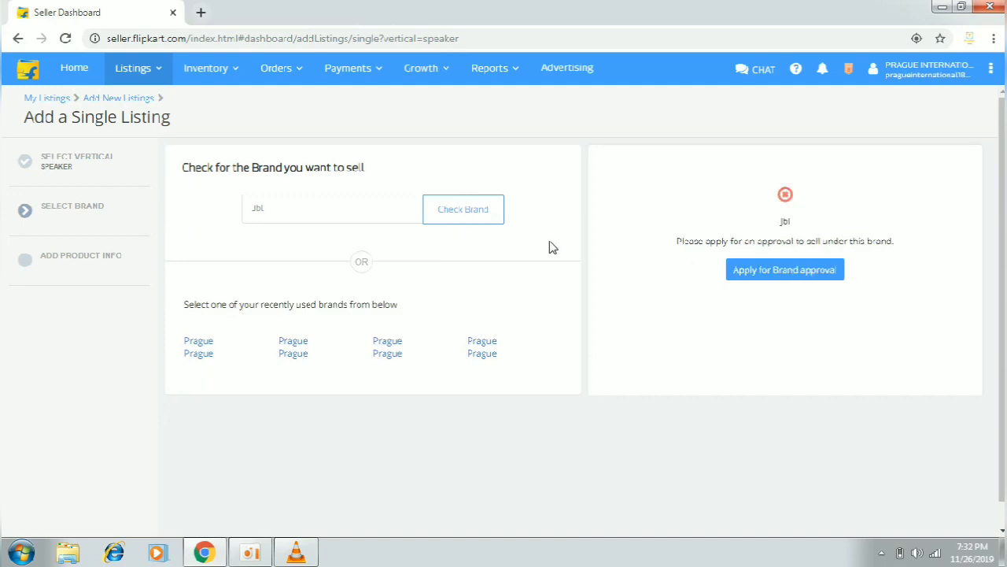
# Check the brand Prague in place of Jbl and create a new listing under it
pyautogui.click(365, 216)
pyautogui.press('BackSpace')
pyautogui.press('BackSpace')
pyautogui.press('BackSpace')
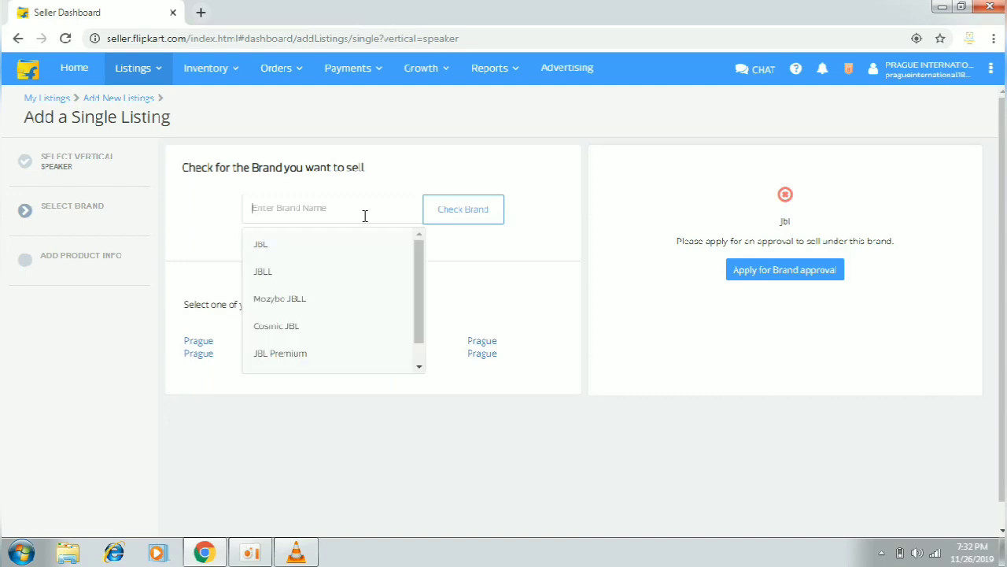
pyautogui.write('Prague')
pyautogui.click(473, 206)
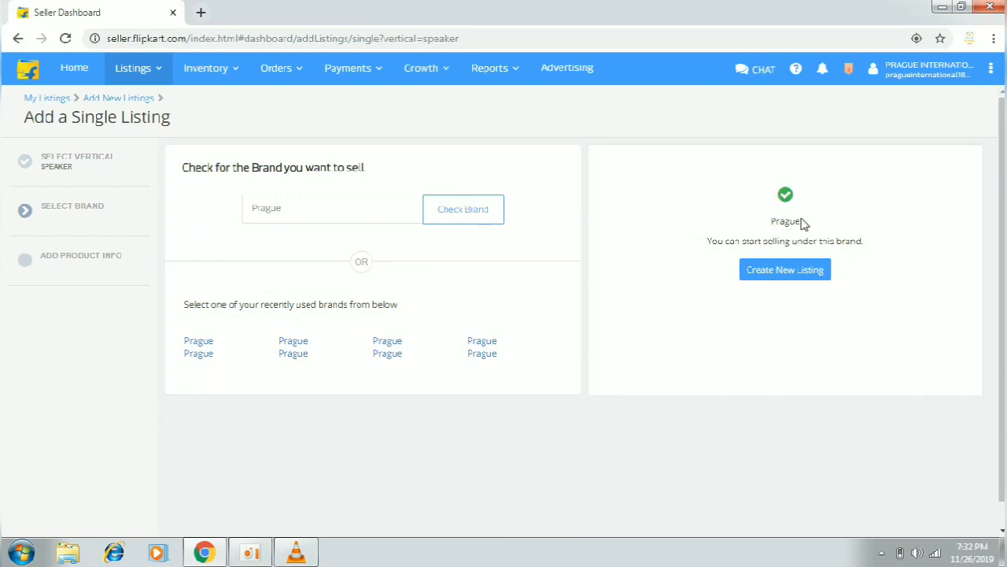
pyautogui.click(771, 277)
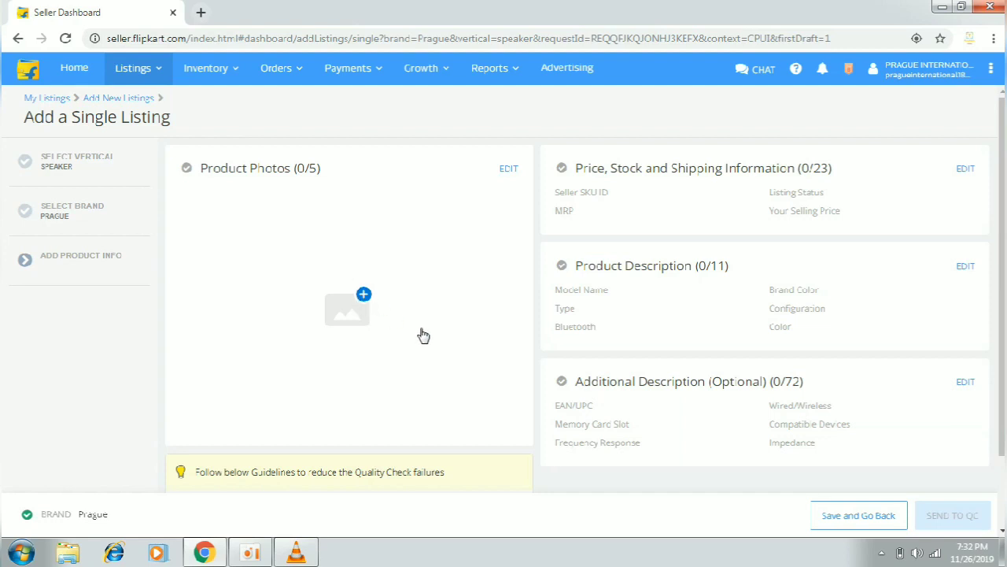
# Upload GDS_0841.JPG as the Front View product photo
pyautogui.click(365, 303)
pyautogui.click(330, 349)
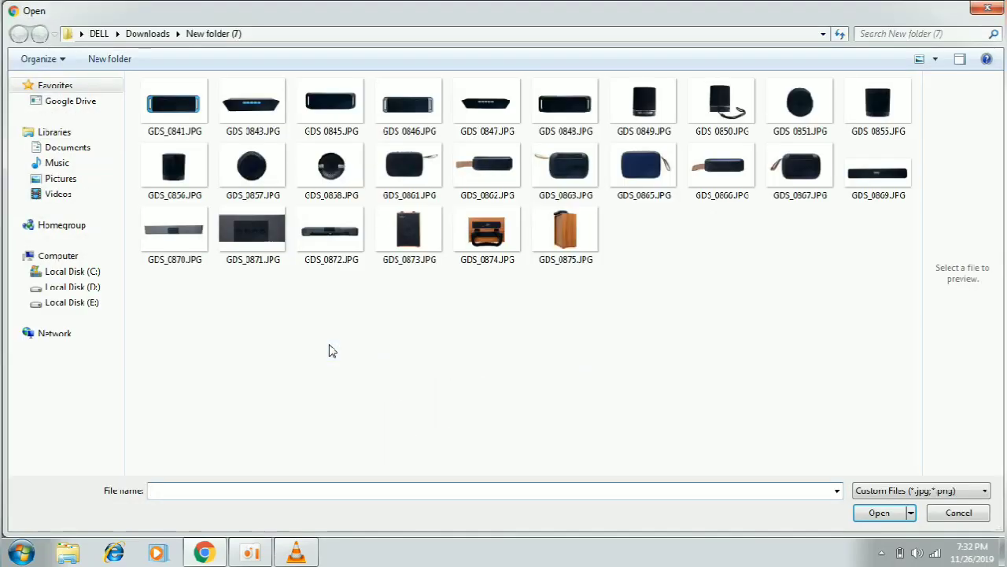
pyautogui.click(197, 112)
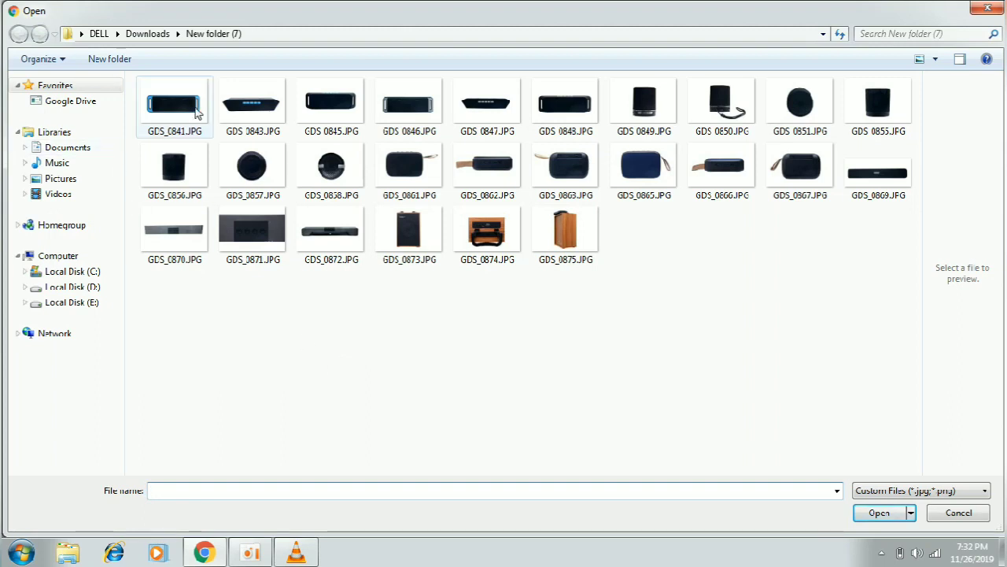
pyautogui.doubleClick(196, 112)
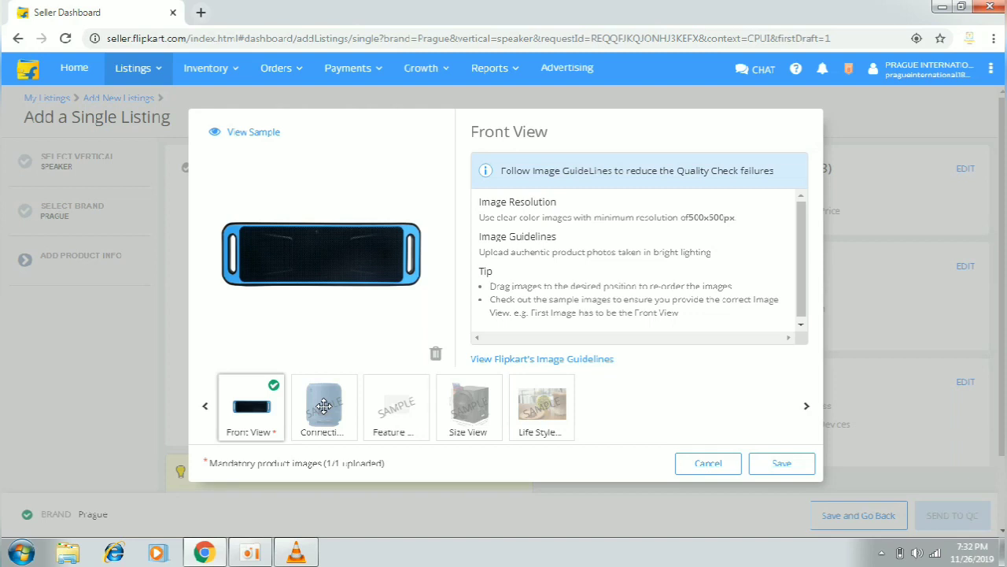
# Upload GDS_0843.JPG as the Connection Port photo and save the product photos
pyautogui.click(324, 405)
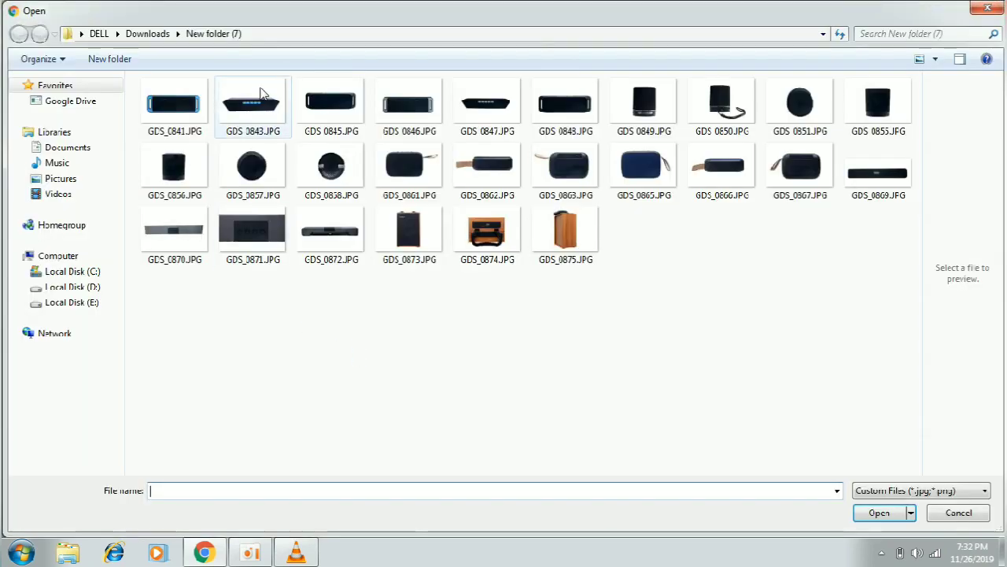
pyautogui.doubleClick(262, 94)
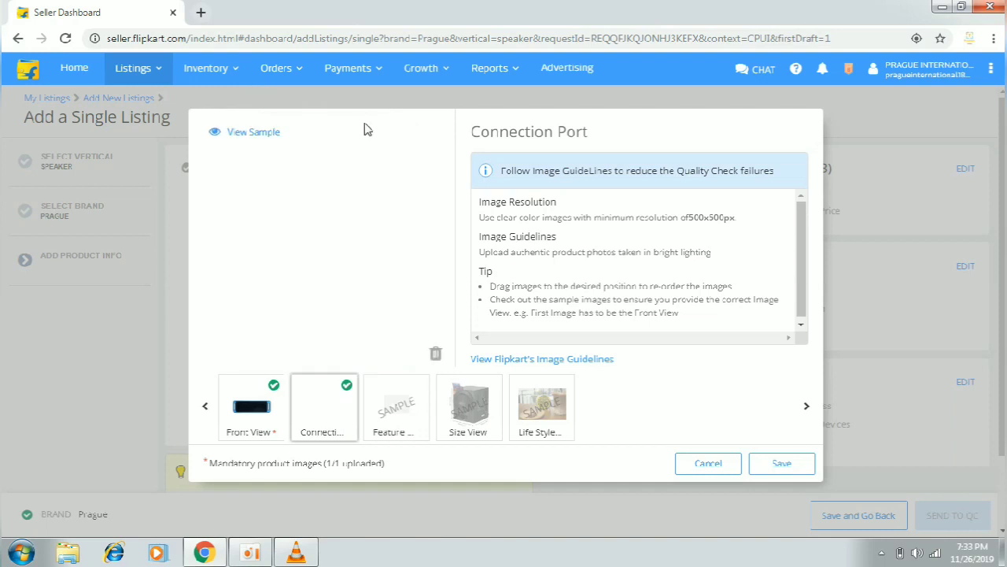
pyautogui.click(804, 468)
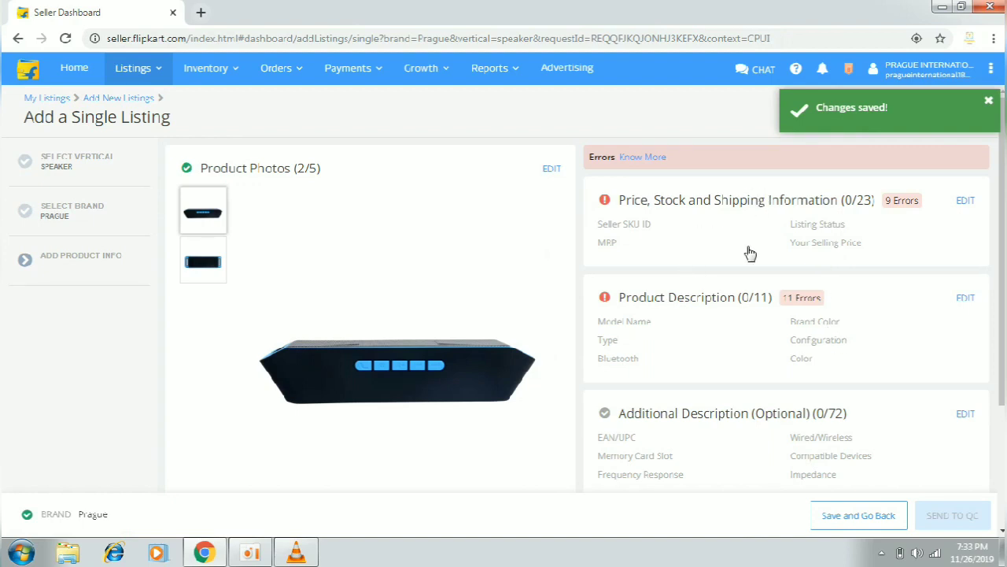
# Open the price, stock and shipping information for editing and enter seller SKU ID Pr101 with listing status Active
pyautogui.click(968, 200)
pyautogui.click(525, 160)
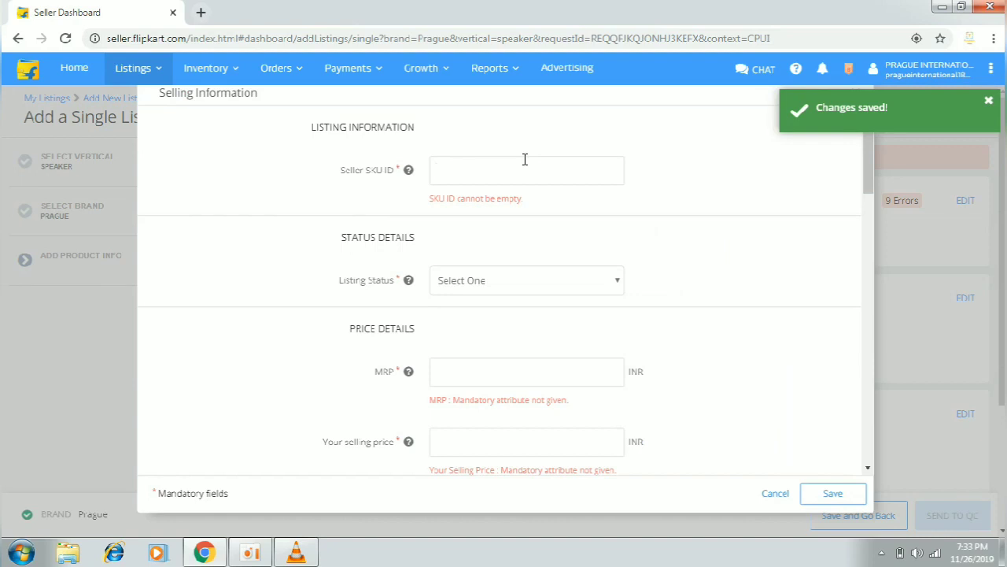
pyautogui.write('Pr101')
pyautogui.click(548, 279)
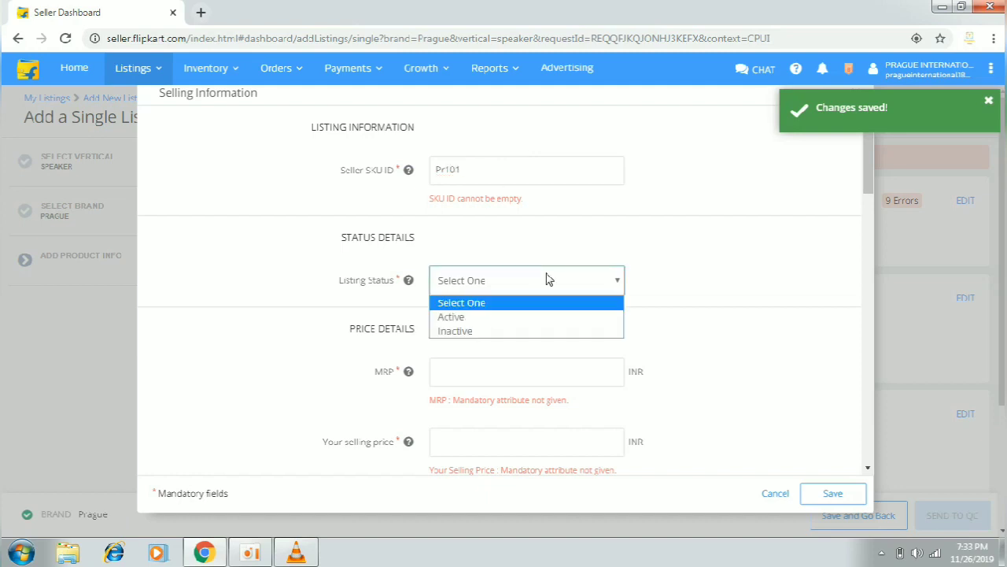
pyautogui.click(484, 318)
# Set the MRP to 1999 INR and the selling price to 999 INR
pyautogui.click(477, 371)
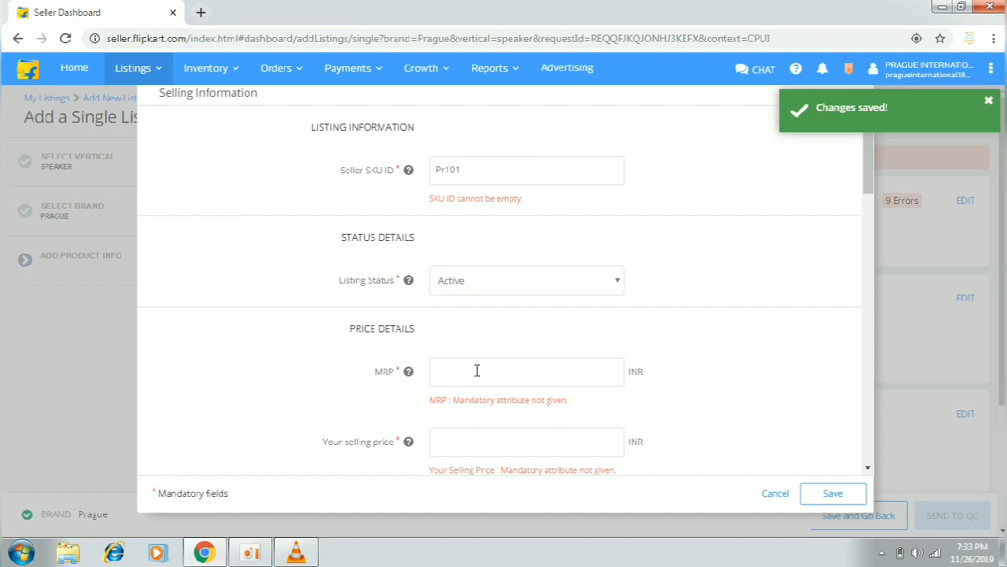
pyautogui.write('1999')
pyautogui.scroll(-4, 868, 397)
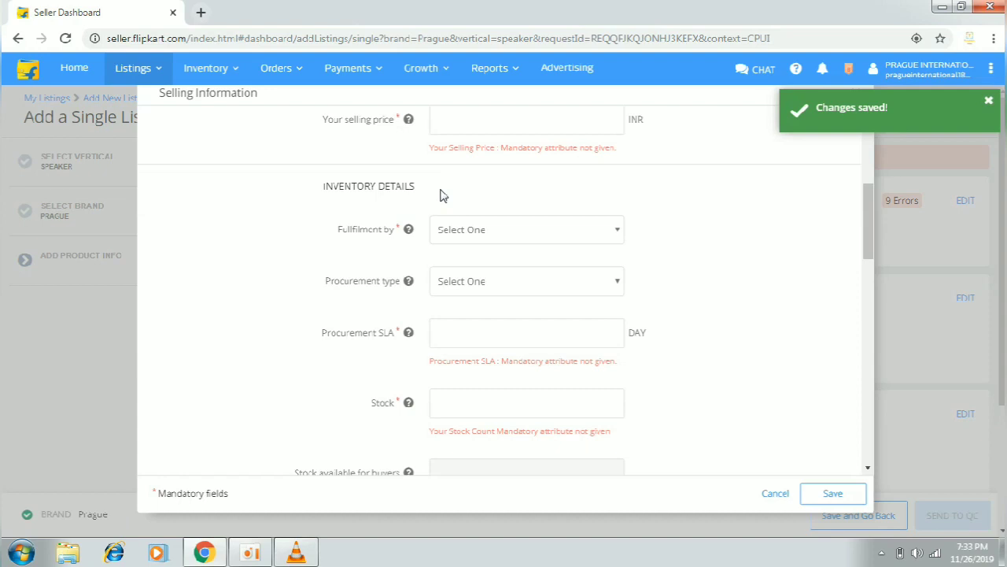
pyautogui.click(494, 128)
pyautogui.write('999')
# Set fulfilment to Seller and the procurement type to Instock
pyautogui.click(499, 237)
pyautogui.click(469, 266)
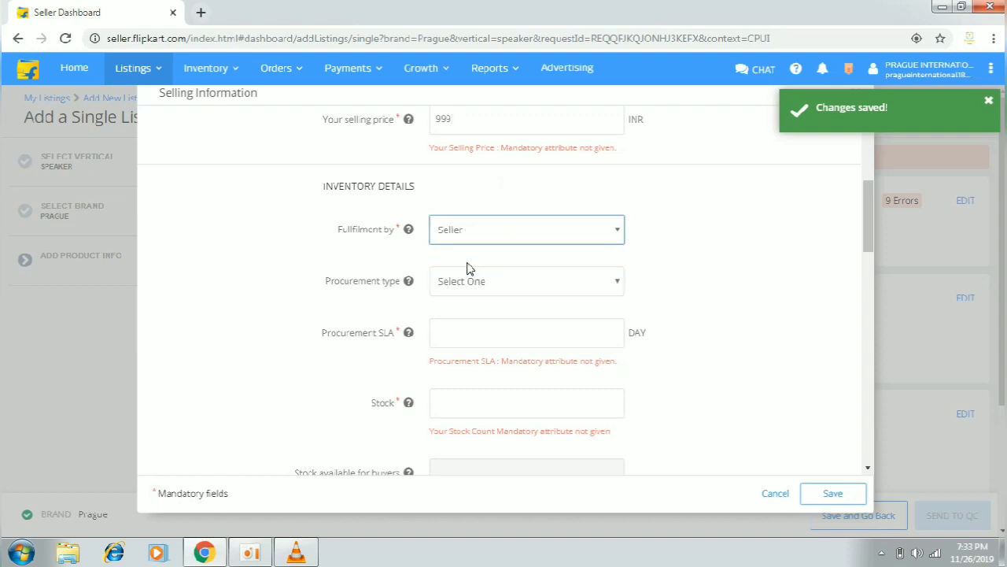
pyautogui.click(462, 281)
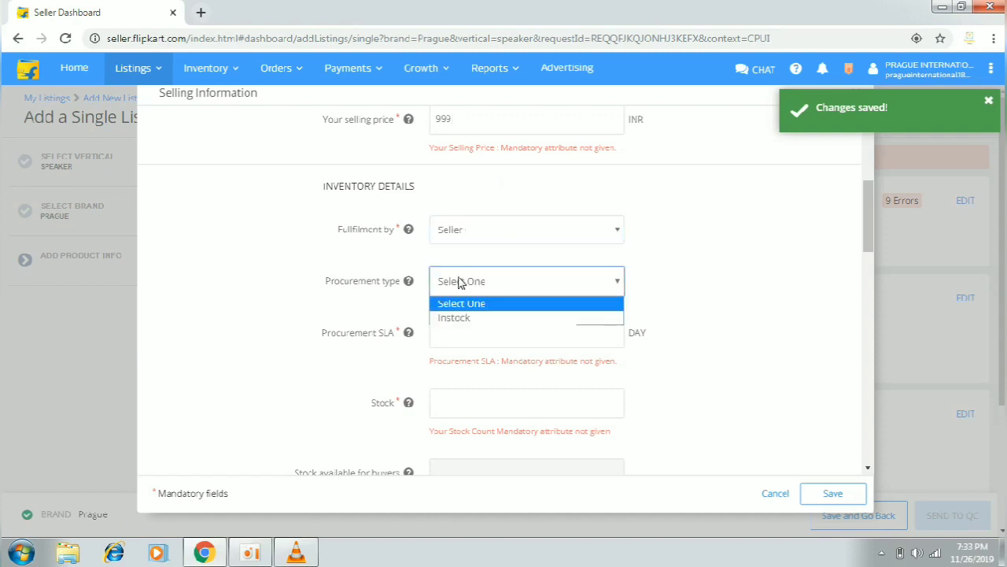
pyautogui.click(453, 322)
# Set the procurement SLA to 1 day and the stock to 500
pyautogui.click(454, 338)
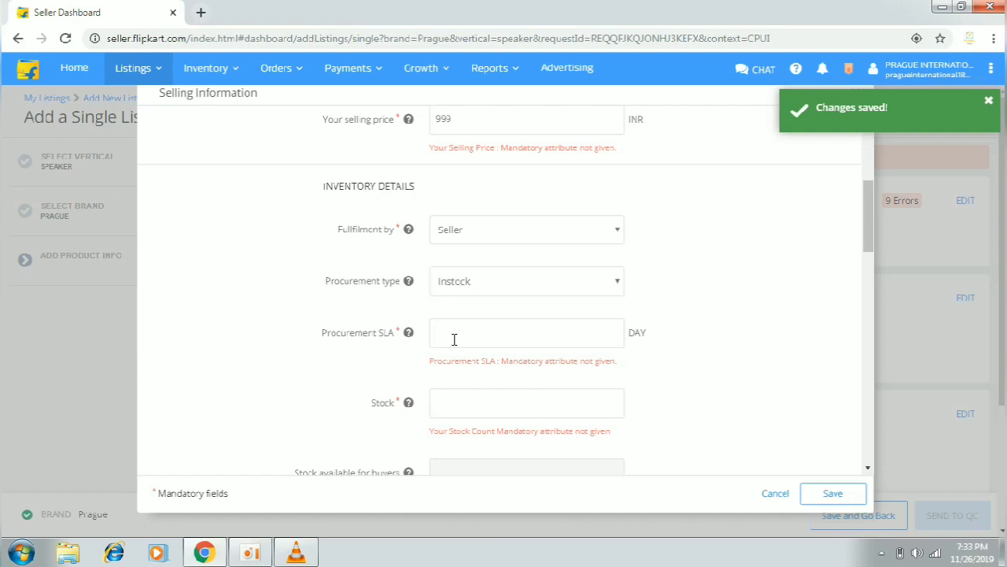
pyautogui.write('1')
pyautogui.click(458, 402)
pyautogui.write('500')
# Dismiss the Windows color scheme prompt and set the shipping provider to Flipkart
pyautogui.scroll(-4, 870, 436)
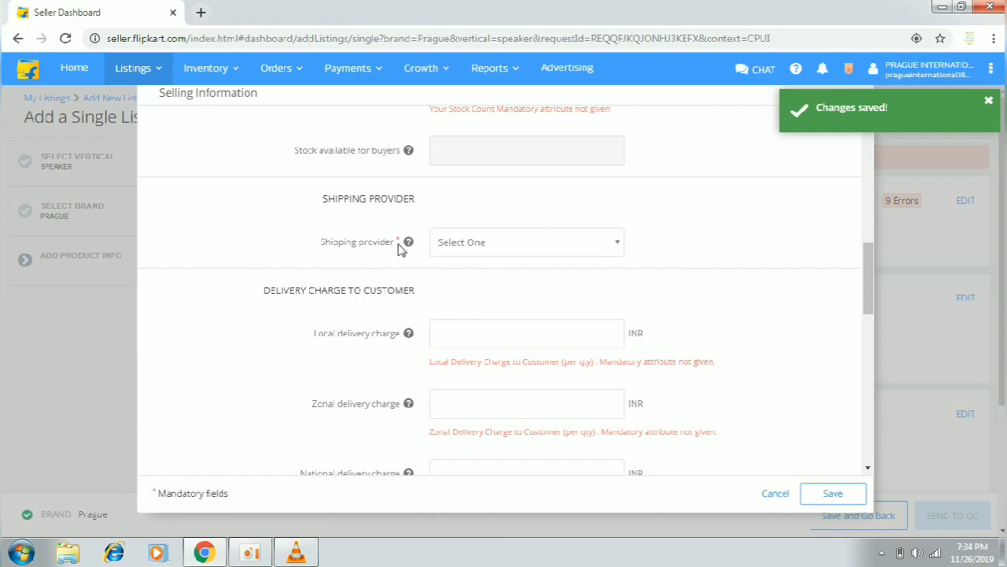
pyautogui.click(518, 248)
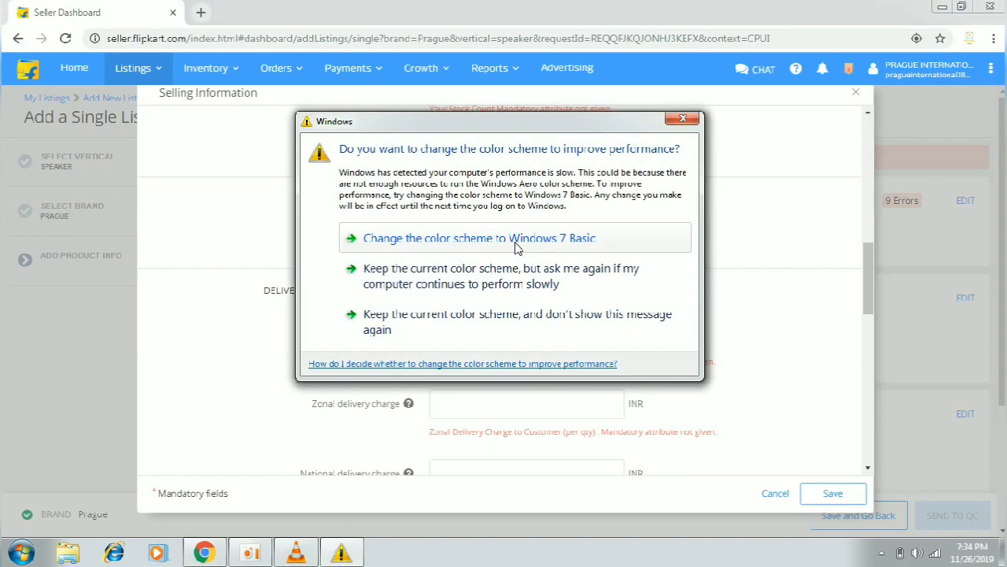
pyautogui.click(683, 120)
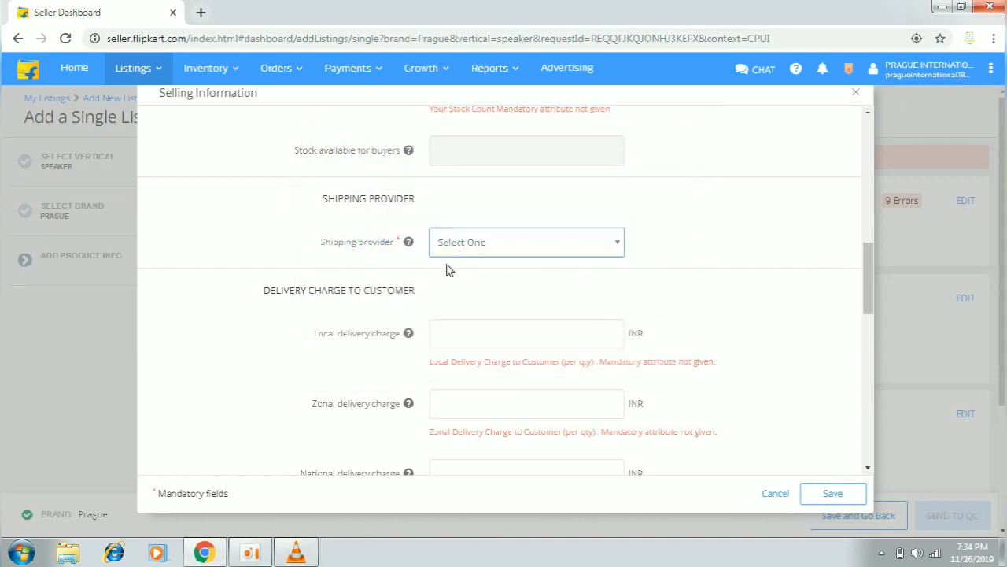
pyautogui.click(484, 243)
pyautogui.click(454, 293)
# Set the delivery charges to 30 INR local, 45 INR zonal and 55 INR national
pyautogui.click(451, 331)
pyautogui.write('3')
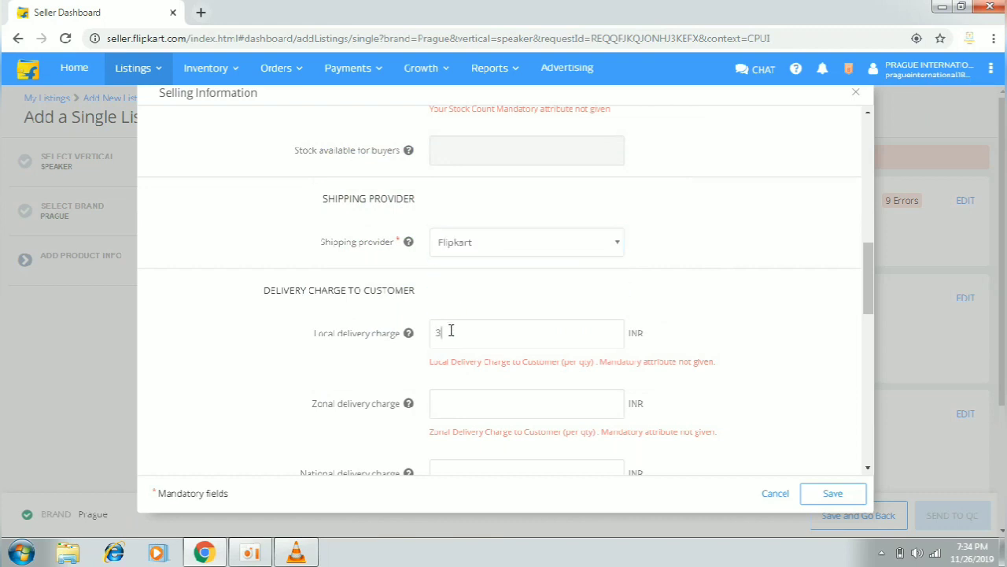
pyautogui.write('0')
pyautogui.press('Tab')
pyautogui.write('45')
pyautogui.press('Tab')
pyautogui.write('55')
pyautogui.press('Tab')
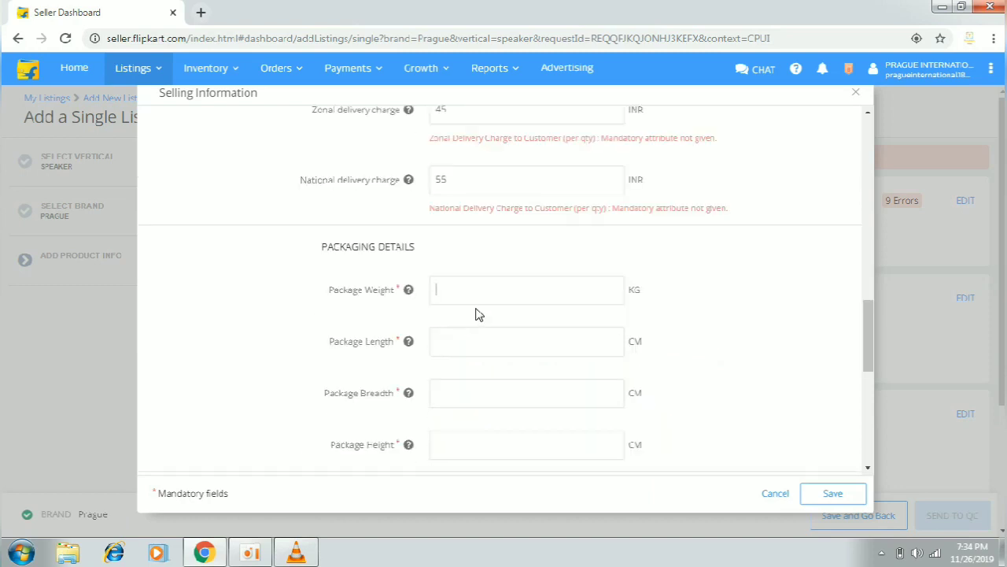
# Fill in the package weight, length and breadth, and set the package height to 10 cm
pyautogui.write('400')
pyautogui.press('BackSpace')
pyautogui.press('BackSpace')
pyautogui.press('BackSpace')
pyautogui.write('0')
pyautogui.write('10')
pyautogui.press('Tab')
pyautogui.write('1')
# Choose HSN code 85181000 from the relevant HSN codes and set the tax code to GST_18
pyautogui.scroll(-4, 742, 376)
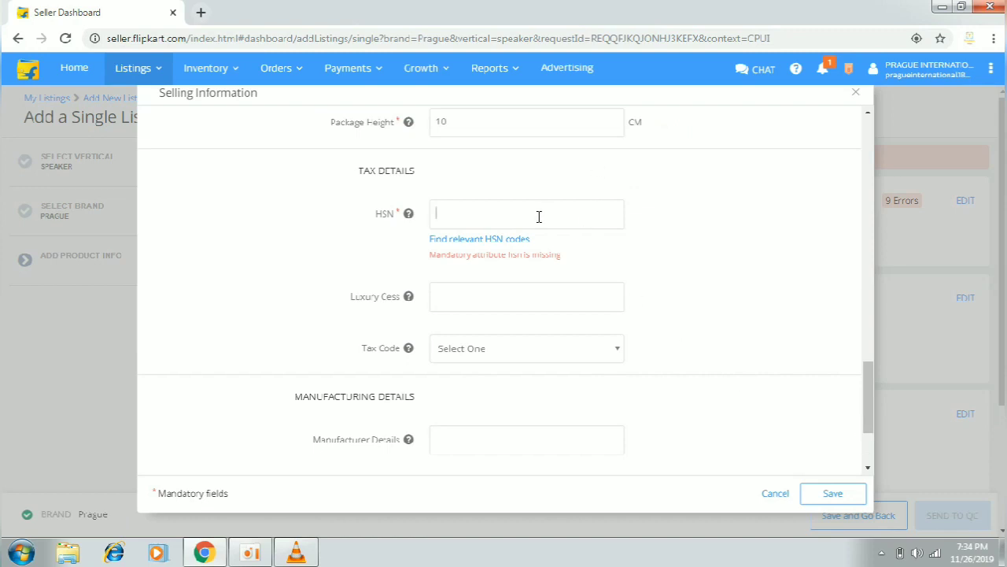
pyautogui.click(501, 239)
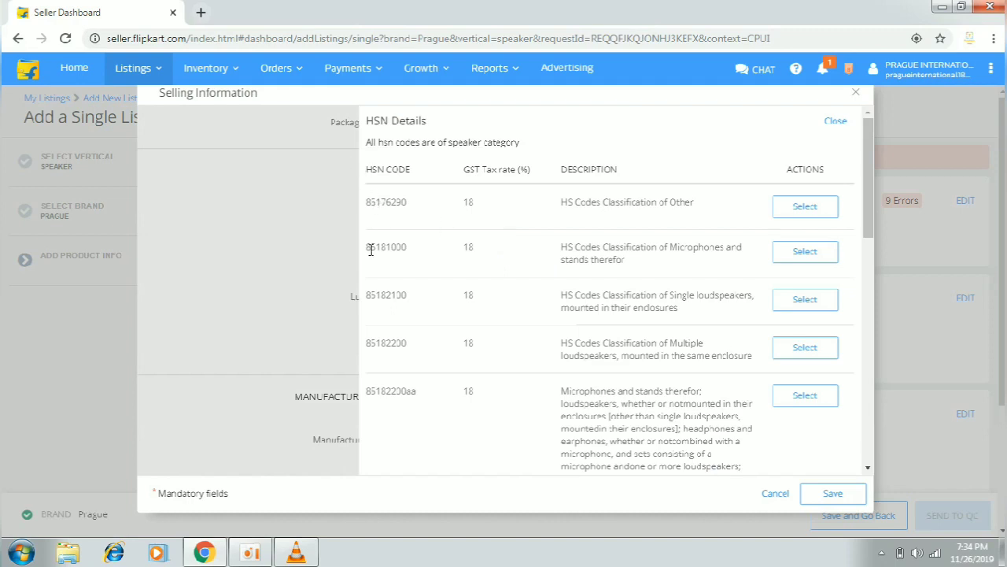
pyautogui.click(805, 251)
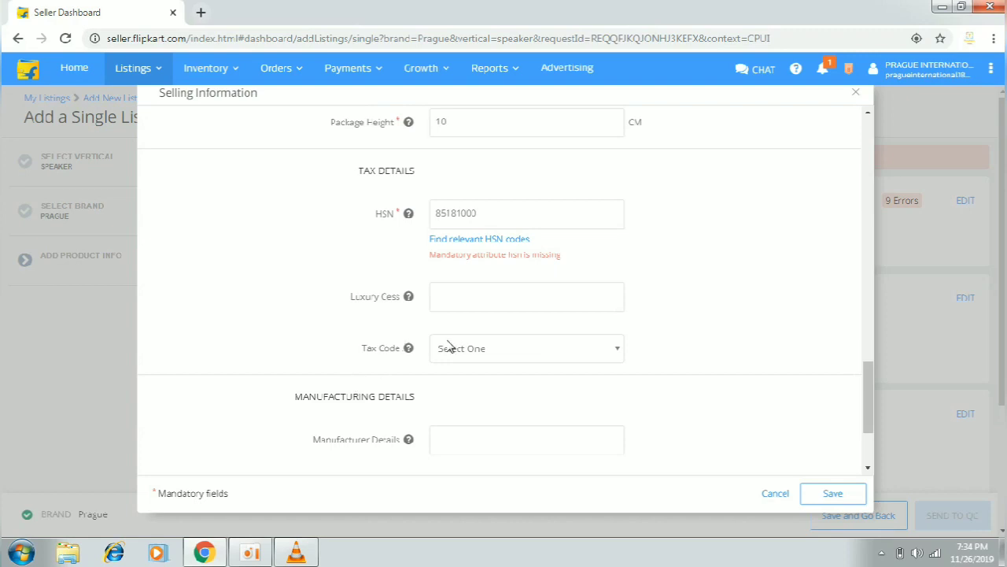
pyautogui.click(551, 355)
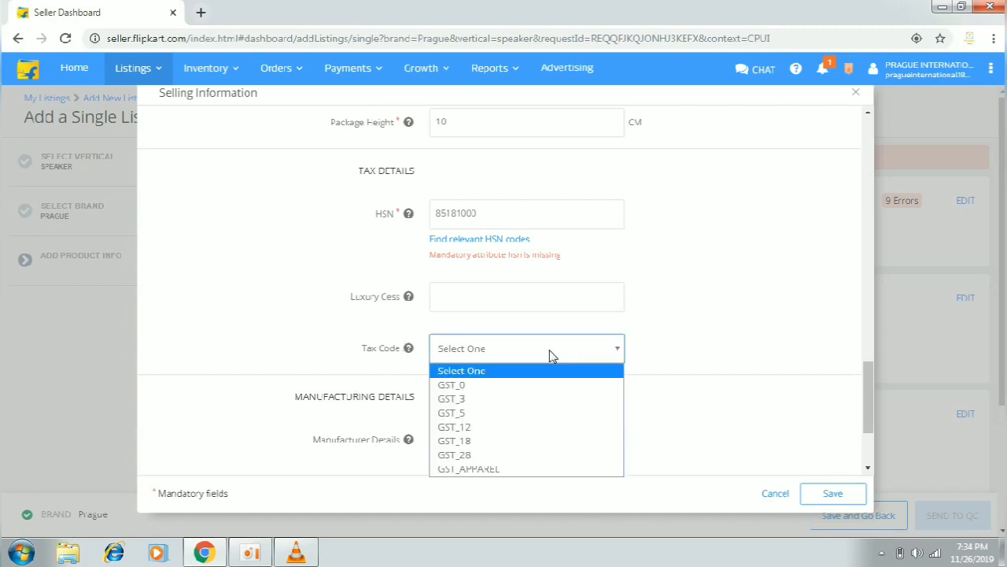
pyautogui.click(472, 442)
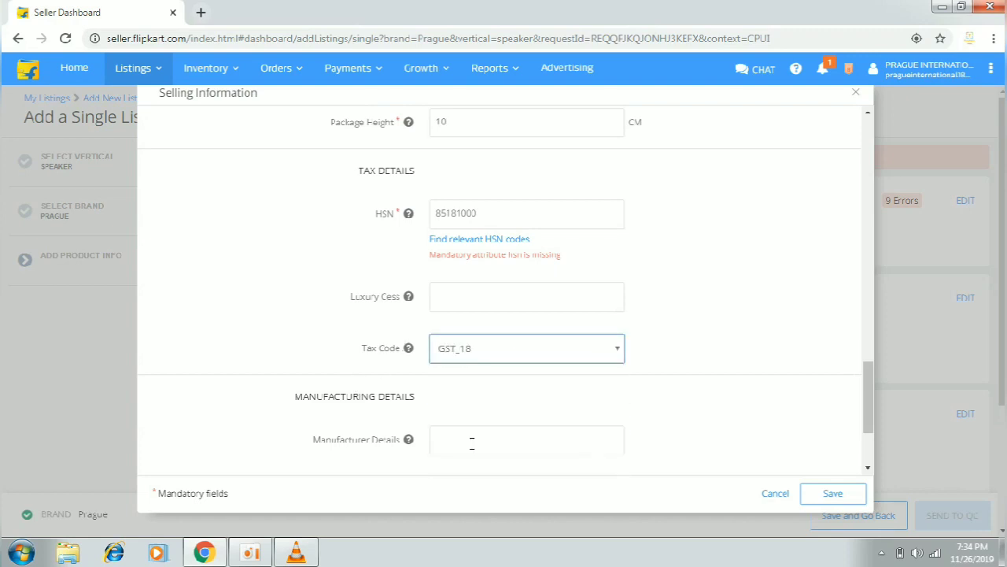
# Save the selling information, and change the seller SKU ID to Pr1011 and save it again
pyautogui.scroll(-2, 868, 450)
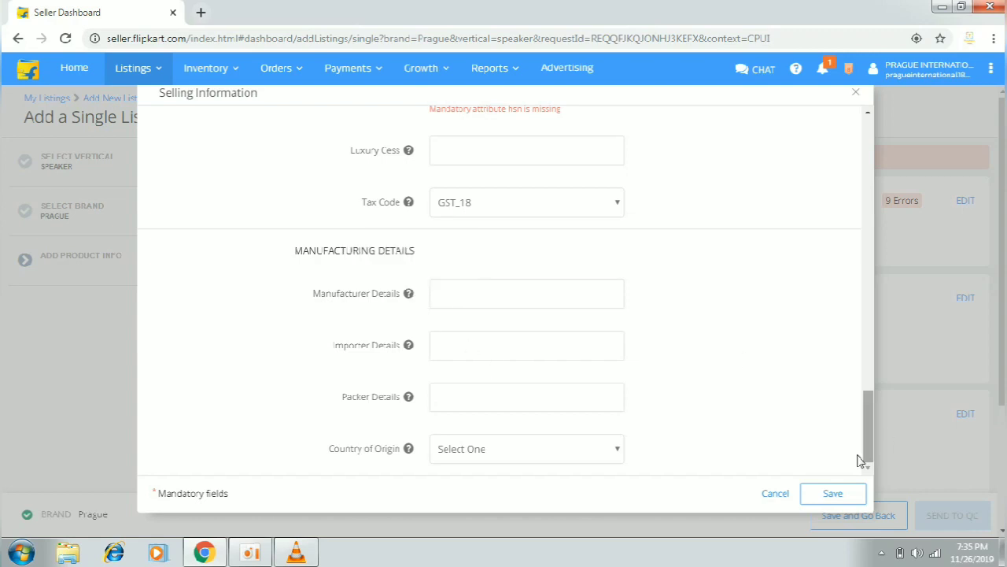
pyautogui.click(832, 496)
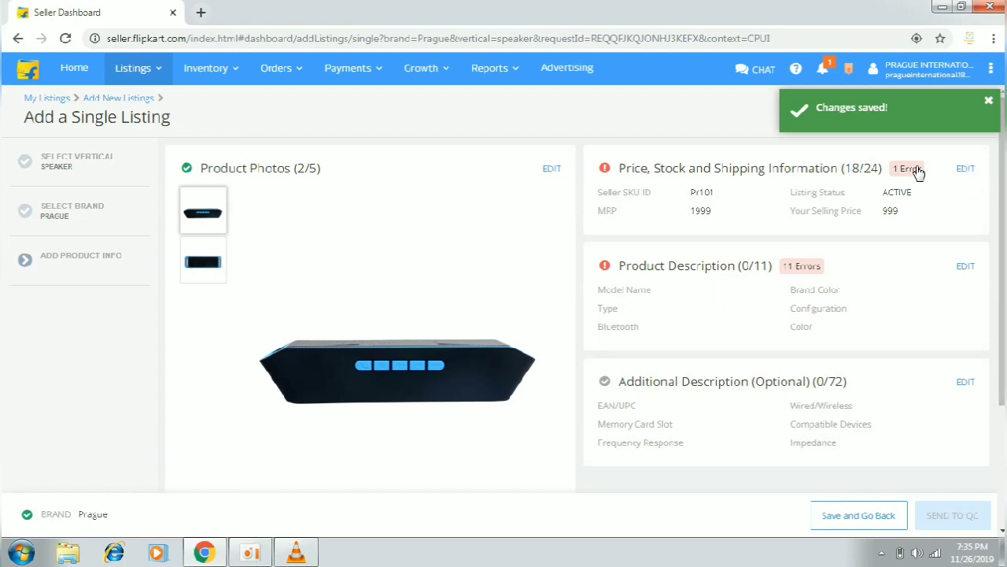
pyautogui.click(967, 172)
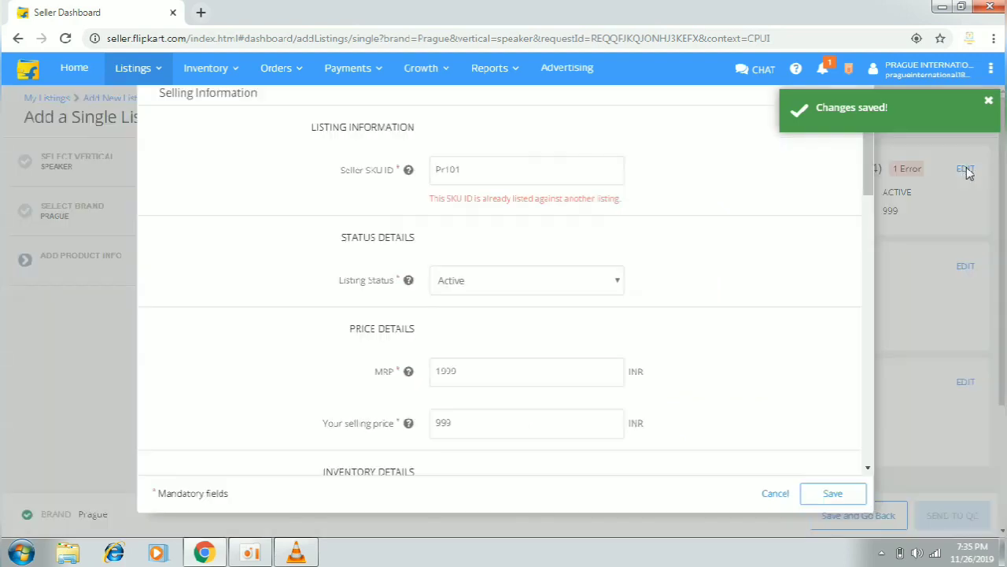
pyautogui.click(501, 176)
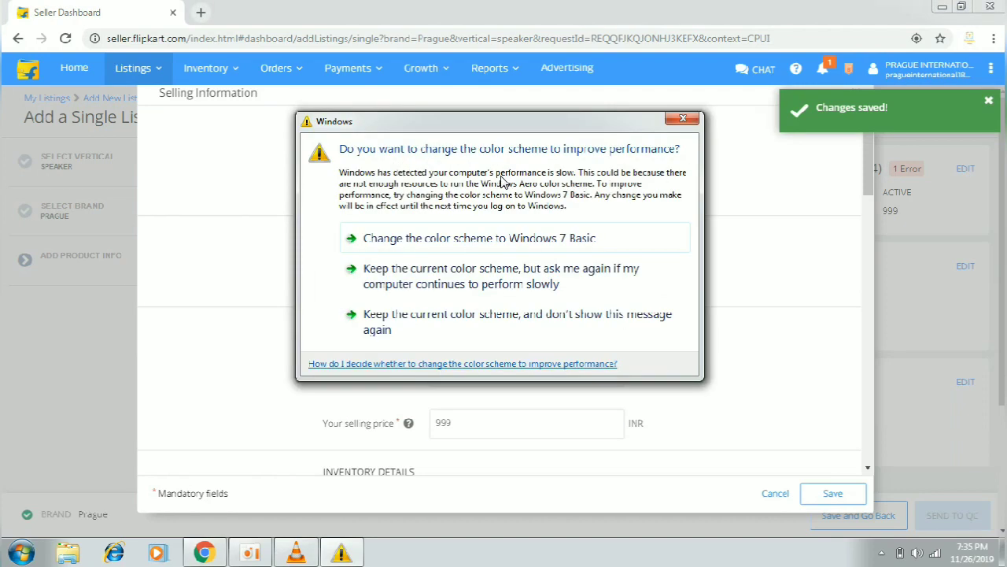
pyautogui.click(707, 121)
pyautogui.write('1')
pyautogui.click(840, 495)
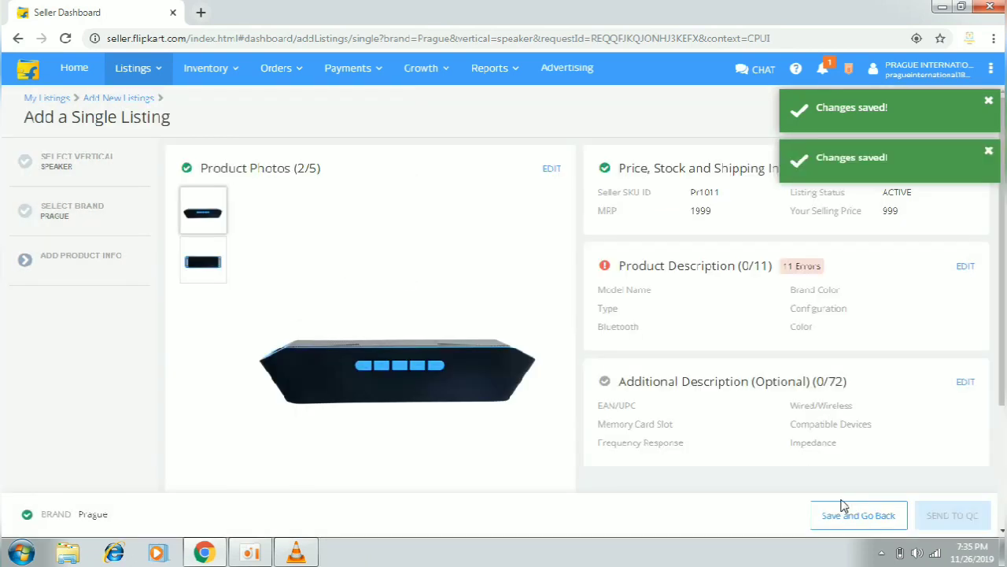
pyautogui.click(988, 151)
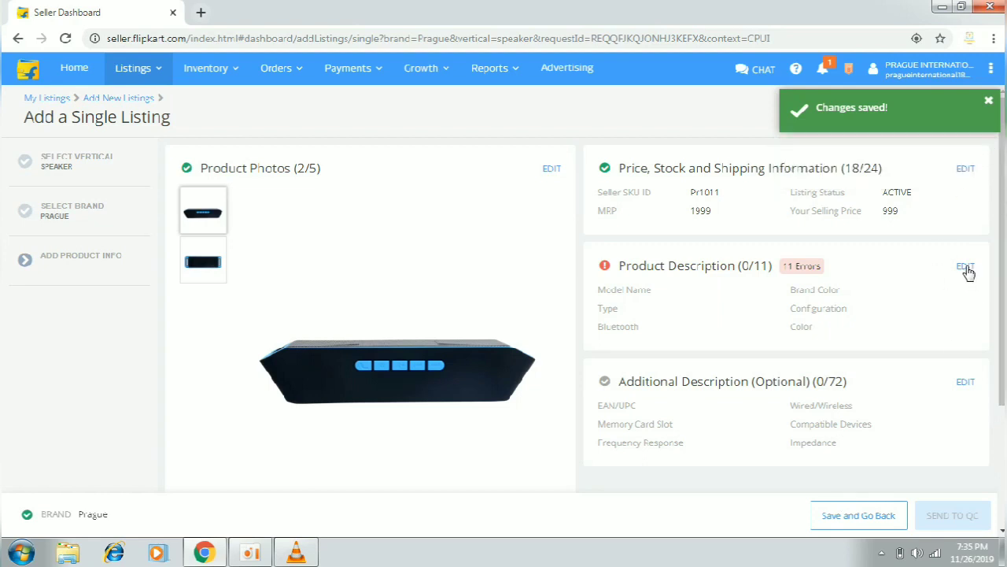
# Open the product description for editing and set the model name to "Bluetooth speaker 5 w" and brand color to black
pyautogui.click(966, 267)
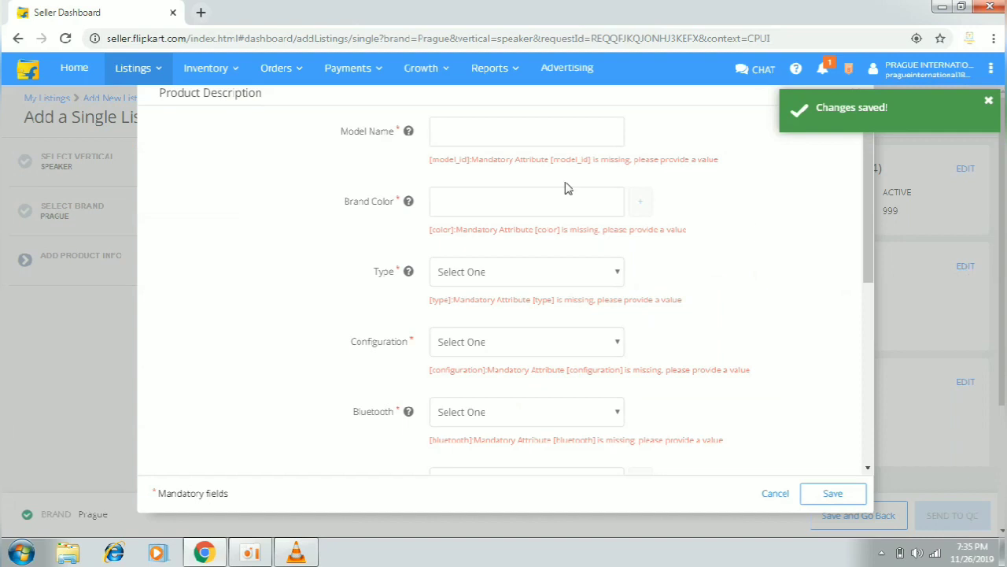
pyautogui.click(546, 133)
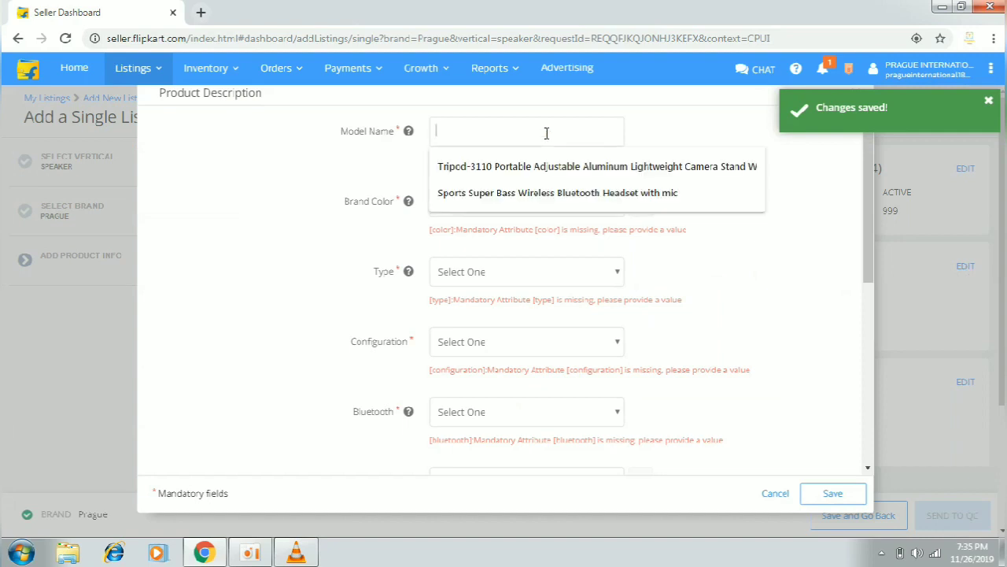
pyautogui.write('Bluetooth speaker')
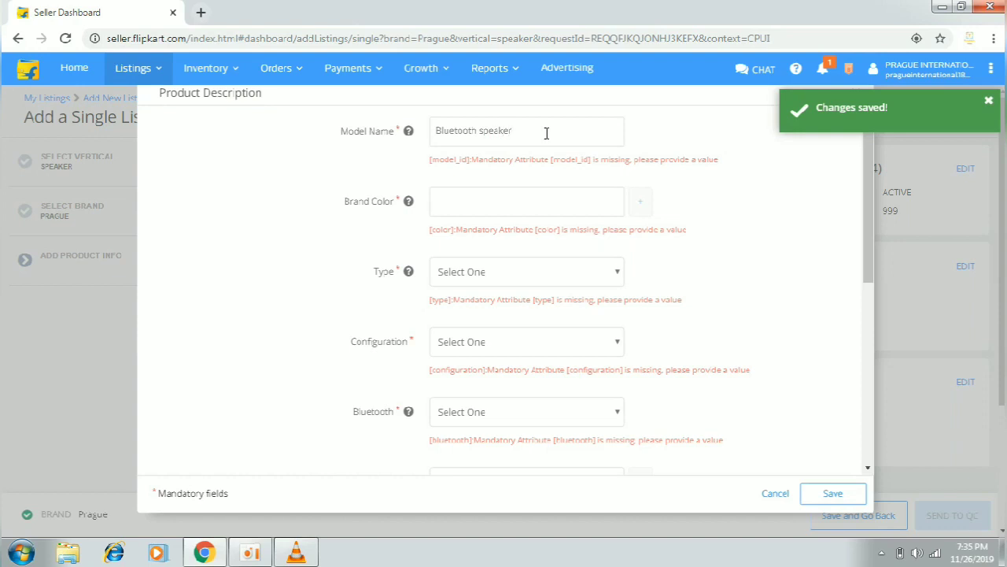
pyautogui.write(' 5 w')
pyautogui.click(523, 202)
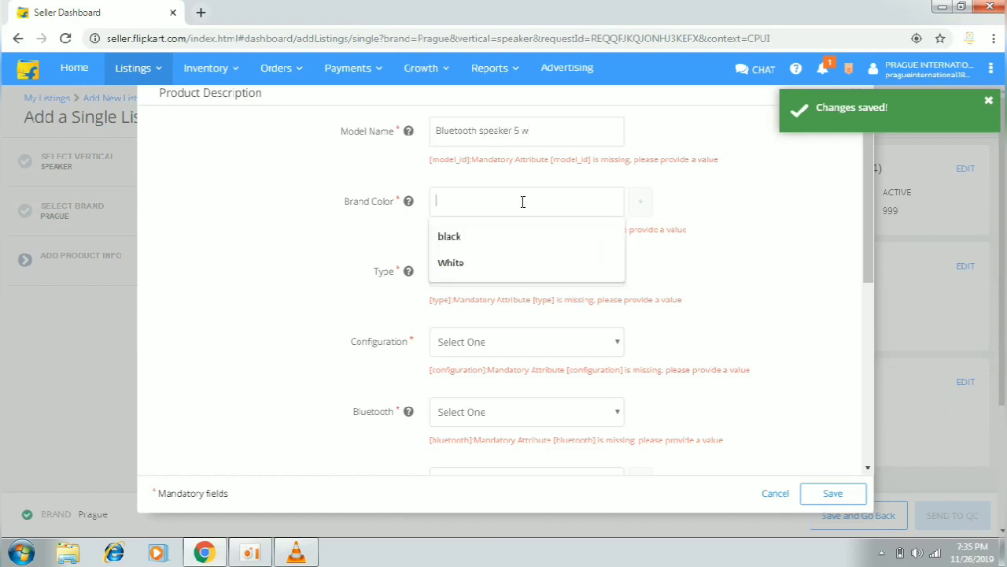
pyautogui.click(489, 236)
# Set the type to Mobile/Tablet Speaker, the configuration to 4.1 and Bluetooth to Yes
pyautogui.click(469, 280)
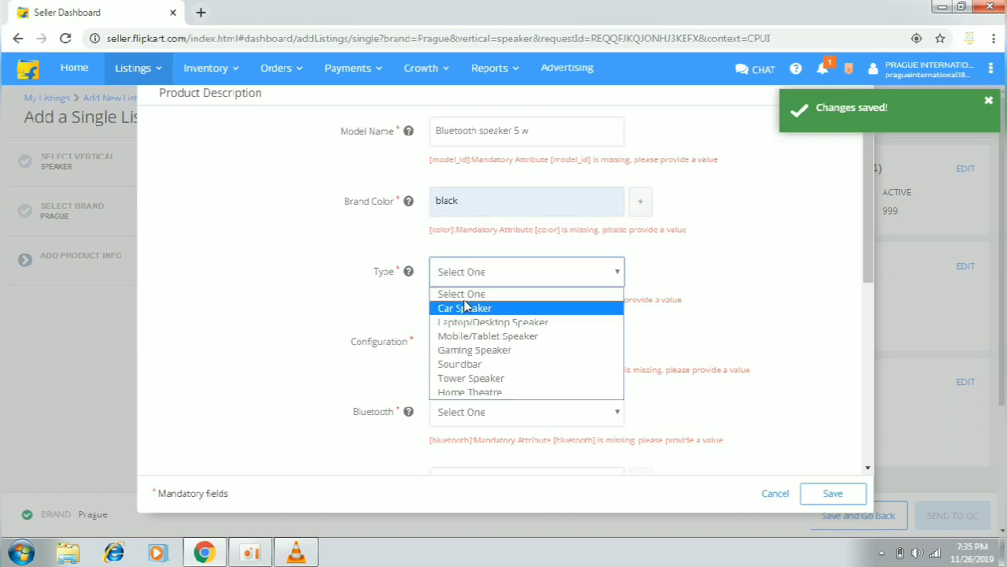
pyautogui.click(460, 336)
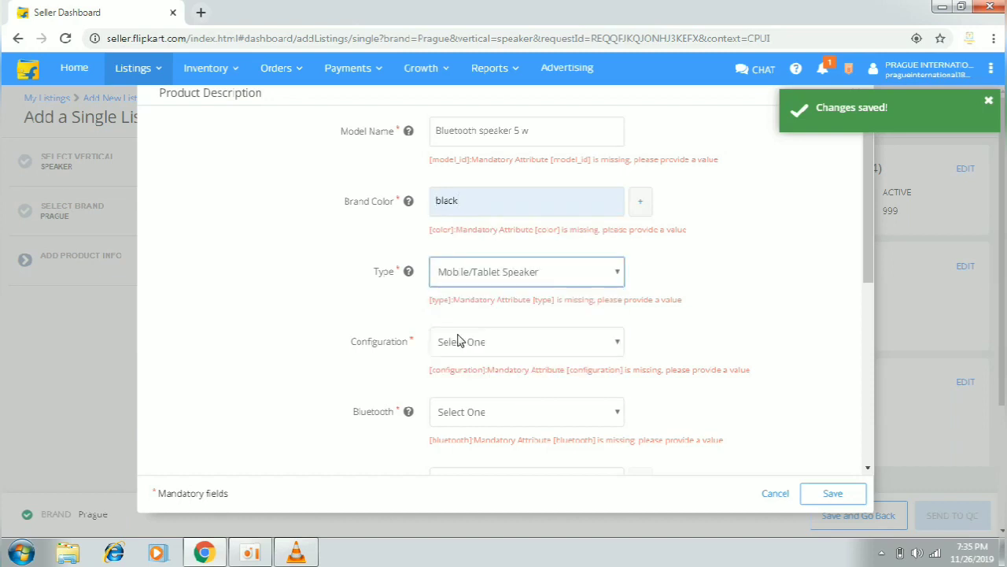
pyautogui.click(459, 354)
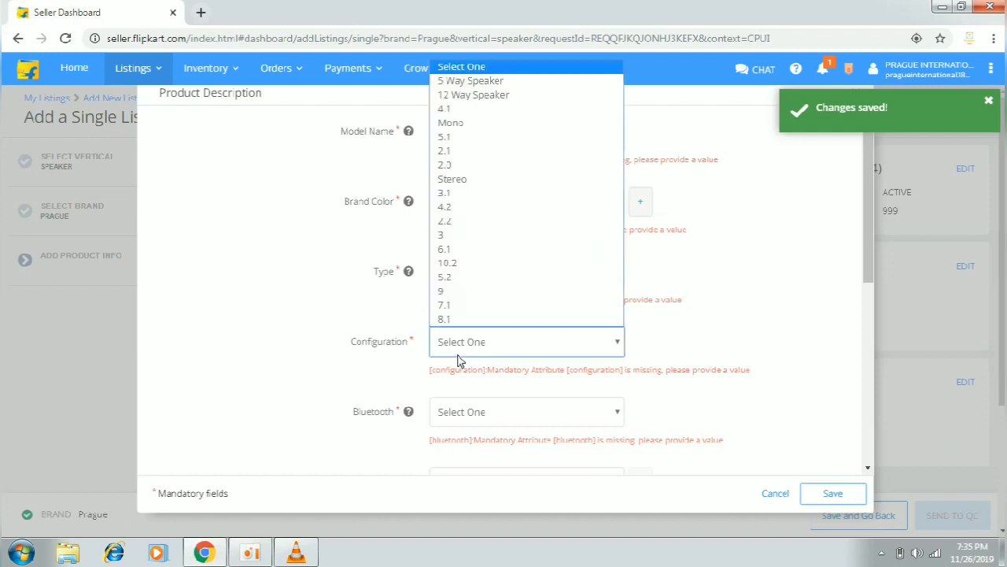
pyautogui.click(472, 110)
pyautogui.click(483, 411)
pyautogui.click(470, 452)
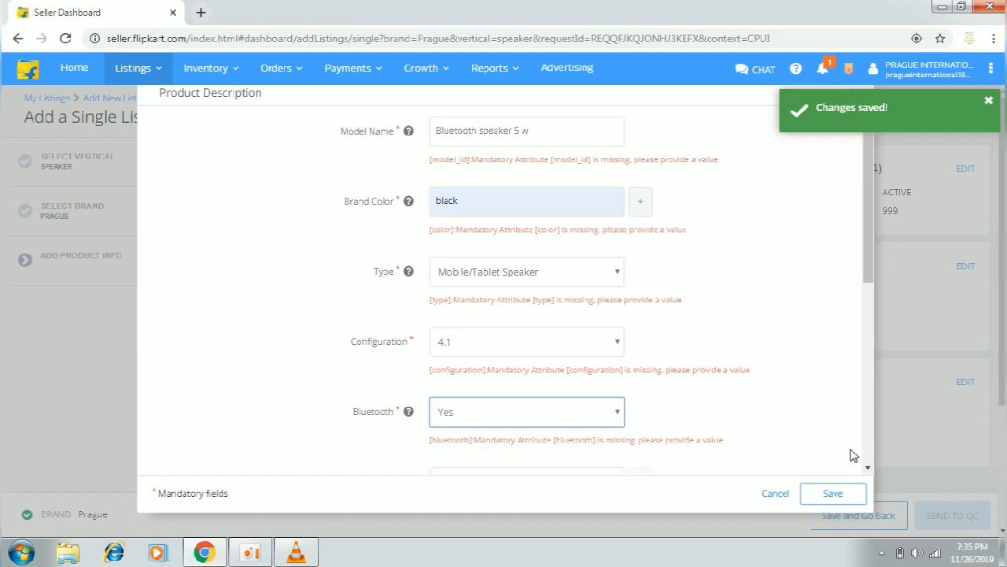
# Set the product color to Black and the power output (RMS) to 5 W
pyautogui.scroll(-4, 571, 199)
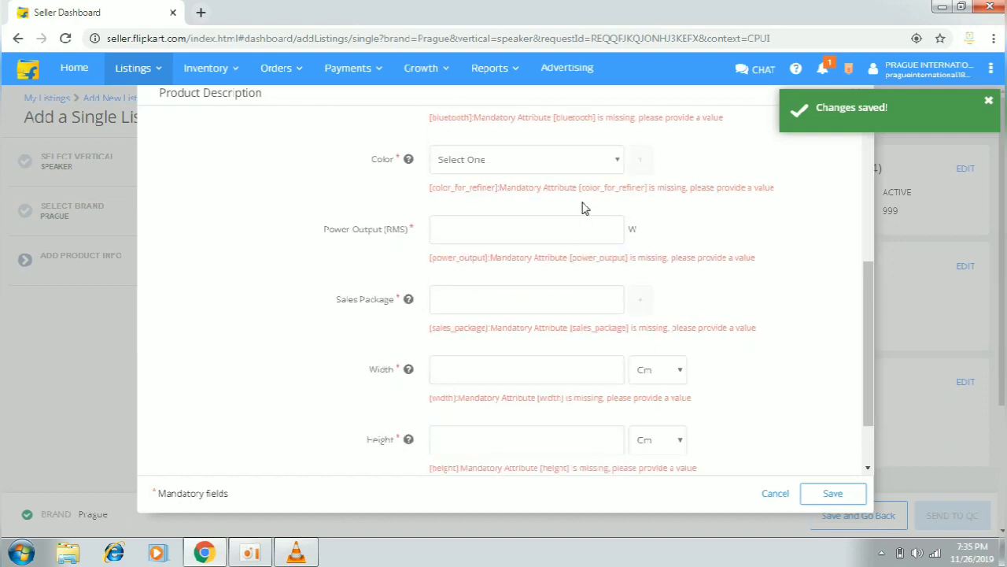
pyautogui.click(547, 156)
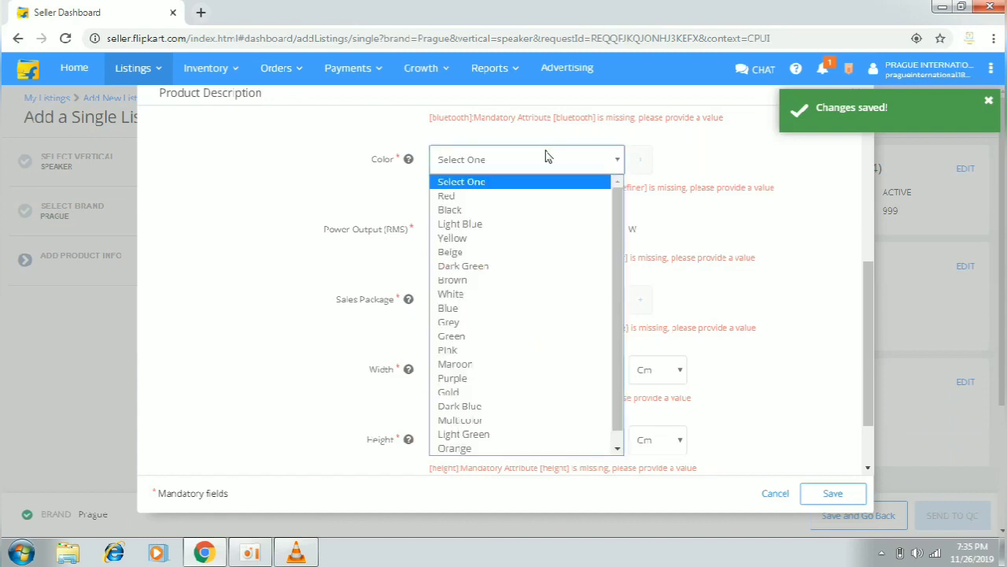
pyautogui.click(488, 210)
pyautogui.click(468, 235)
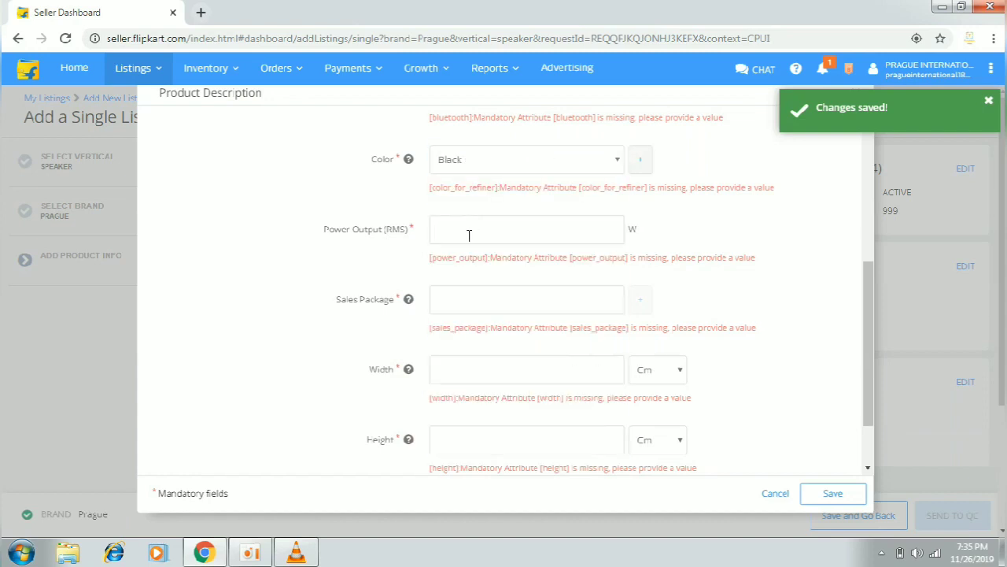
# Enter "1 bluetooth speaker,invoice,power cable,warranty card" as the sales package
pyautogui.click(464, 299)
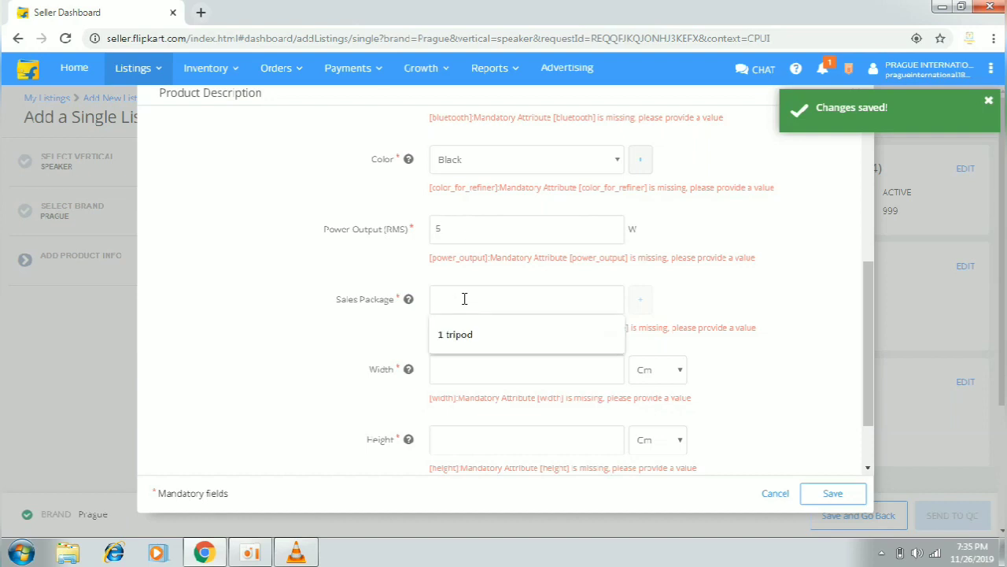
pyautogui.write('1 b')
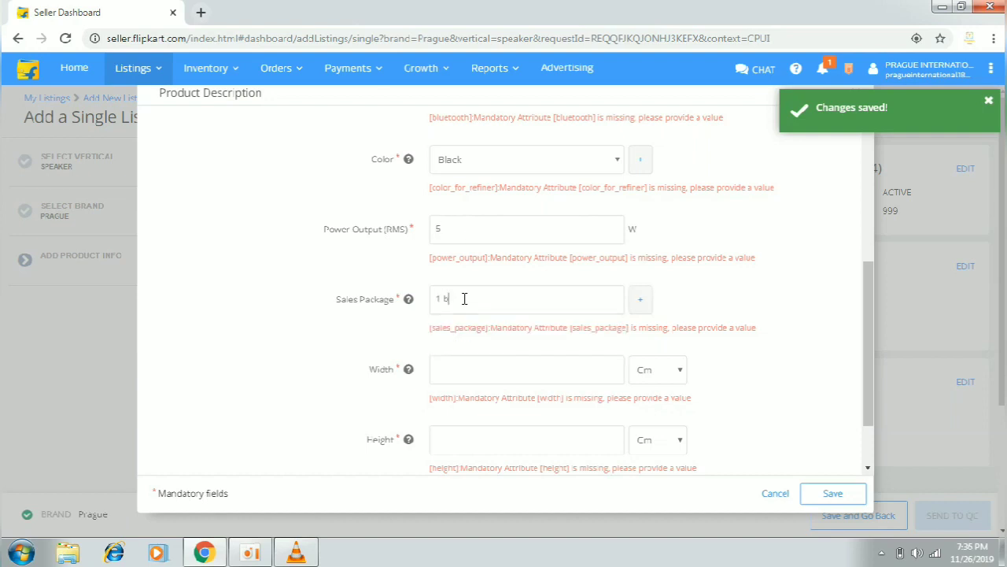
pyautogui.write('luetooth speaker,invoice,power cab')
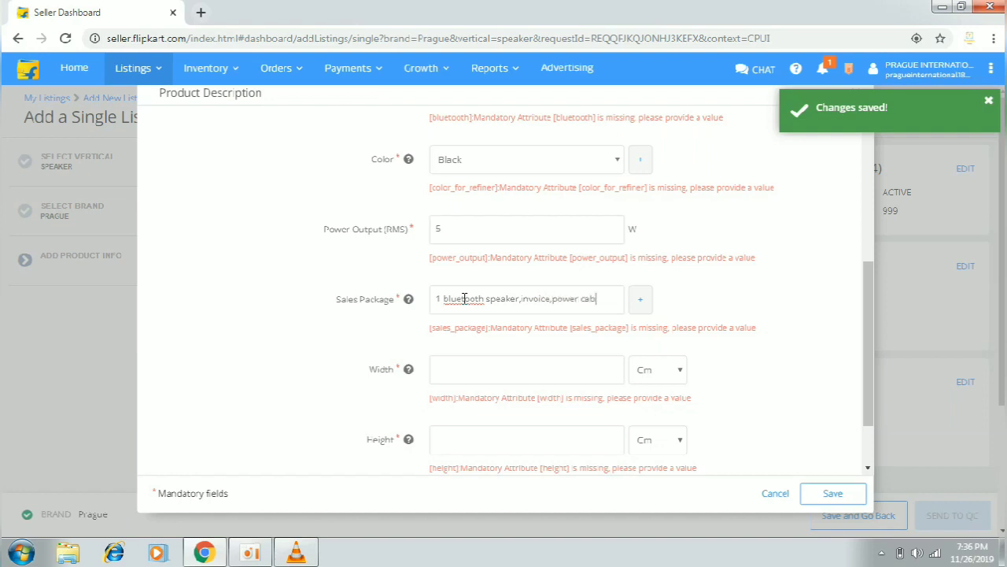
pyautogui.write('le,warr')
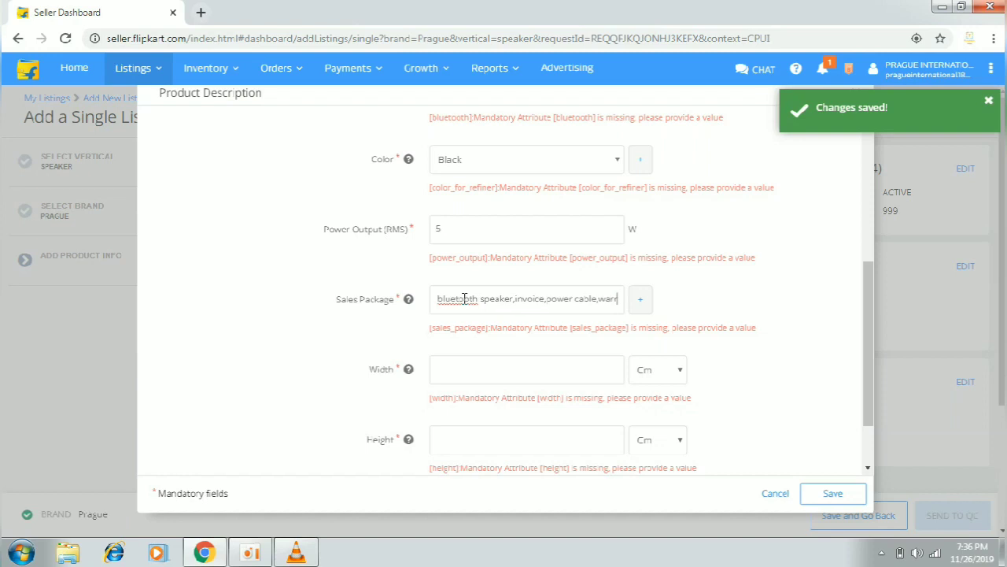
pyautogui.write('anty card')
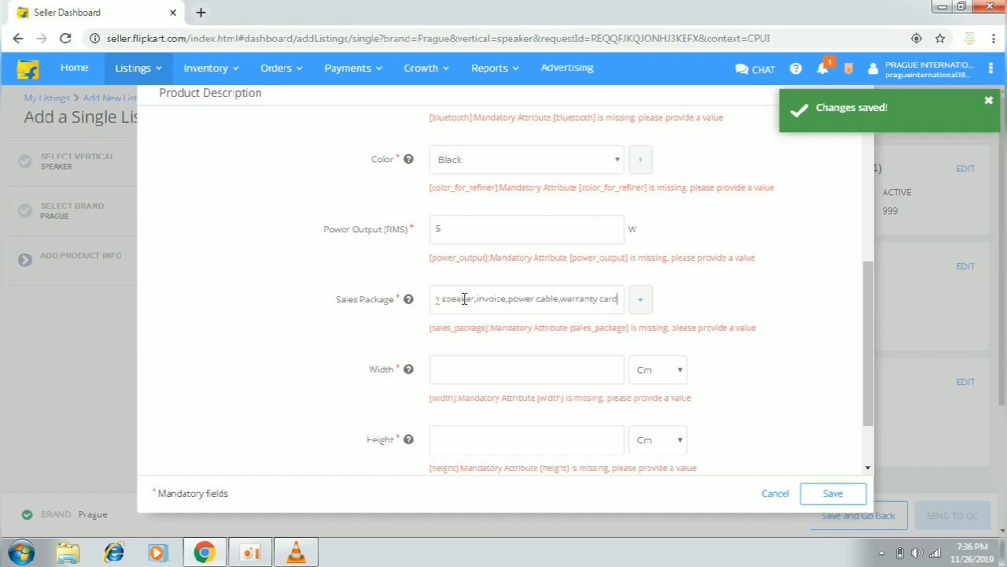
# Set the product width to 10 cm, height to 10 cm and depth to 15 cm, and save the product description
pyautogui.click(514, 369)
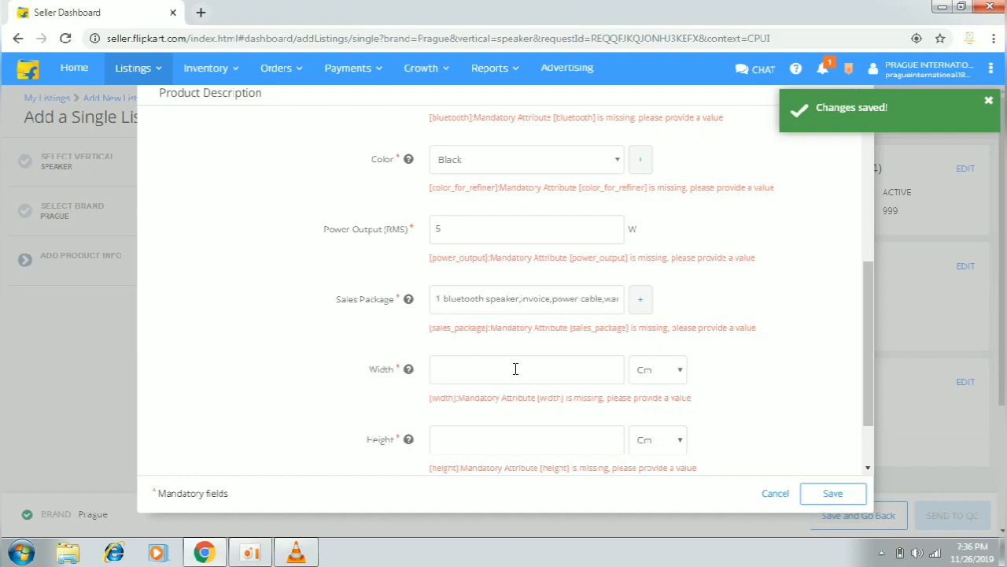
pyautogui.scroll(-1, 871, 452)
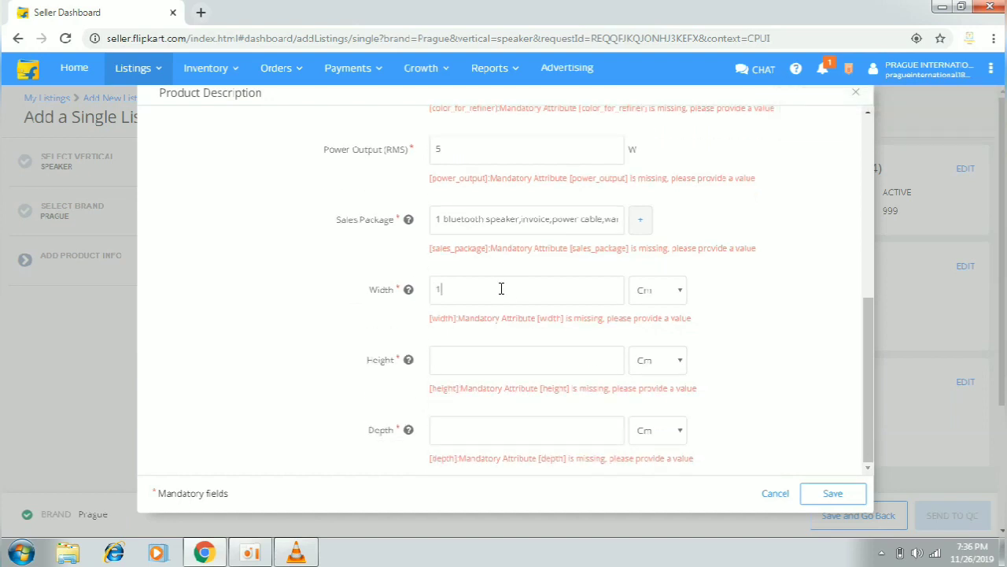
pyautogui.write('10')
pyautogui.press('Tab')
pyautogui.press('Tab')
pyautogui.write('10')
pyautogui.press('Tab')
pyautogui.press('Tab')
pyautogui.write('15')
pyautogui.click(852, 496)
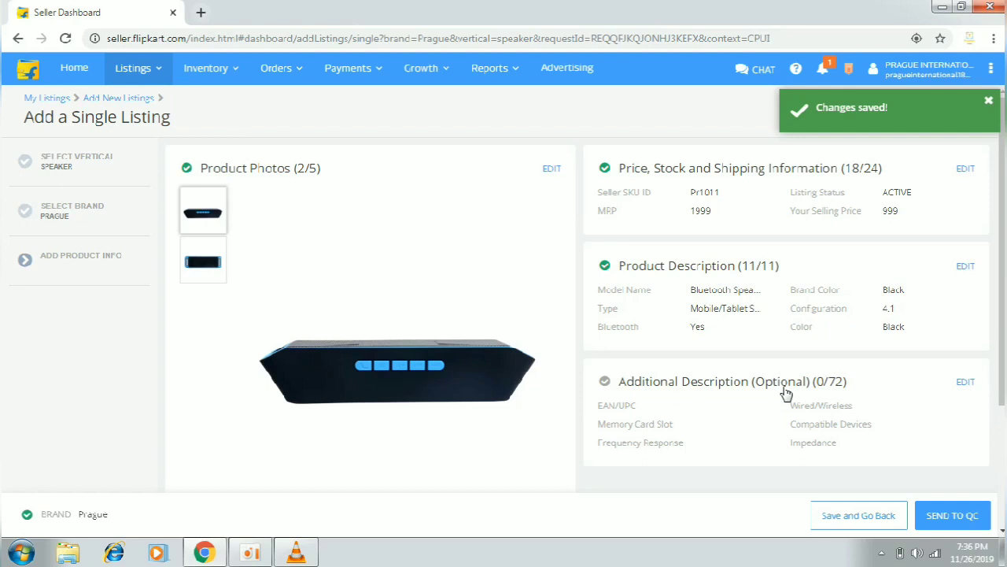
# Send the completed speaker listing to quality check and dismiss the notifications on the new listings page
pyautogui.click(948, 508)
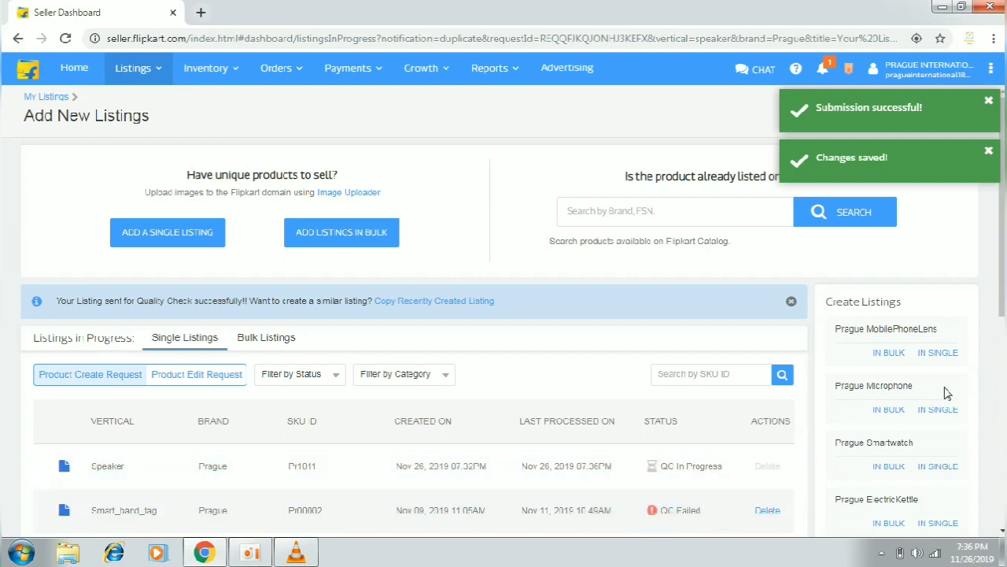
pyautogui.scroll(-5, 983, 392)
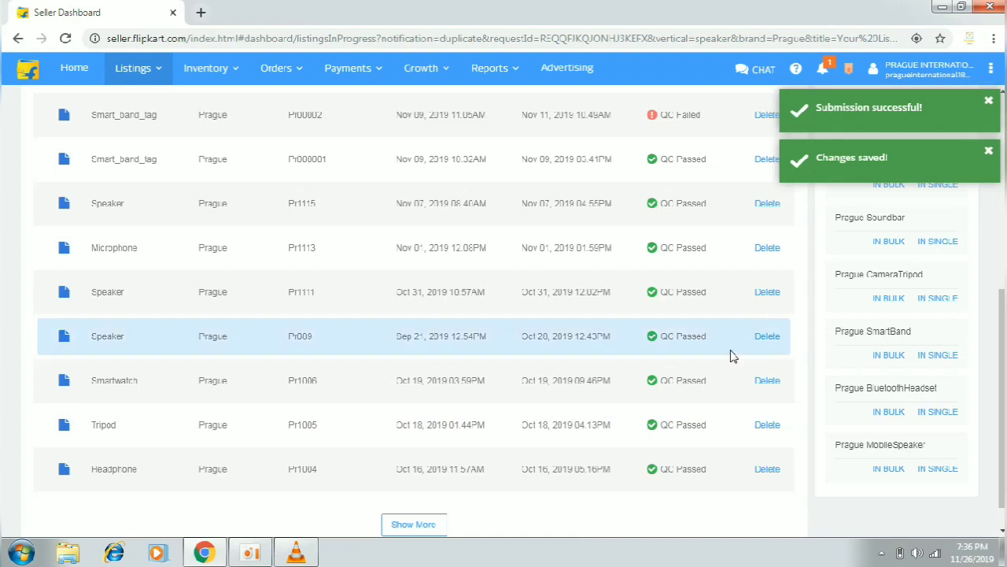
pyautogui.scroll(5, 519, 312)
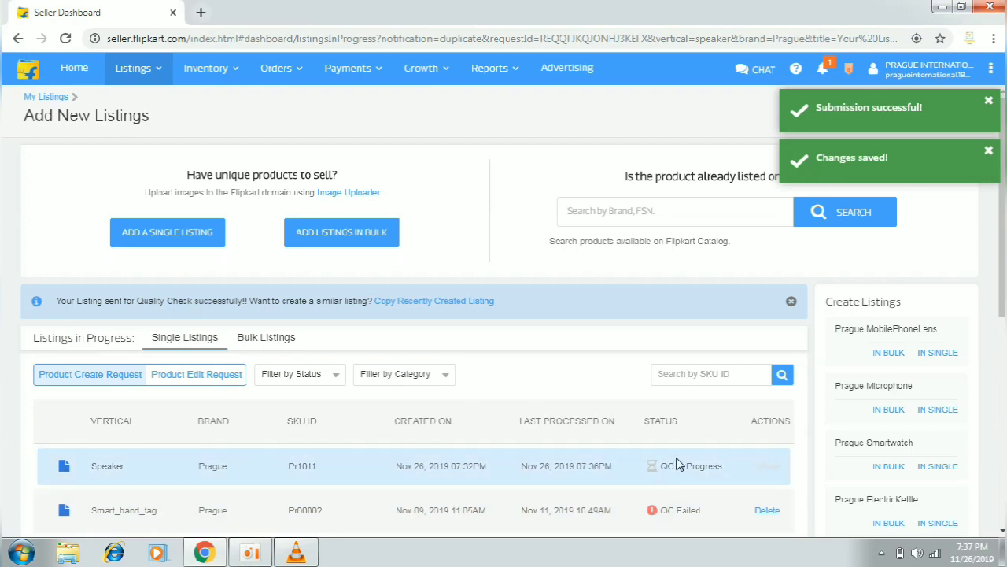
pyautogui.click(988, 101)
pyautogui.click(989, 104)
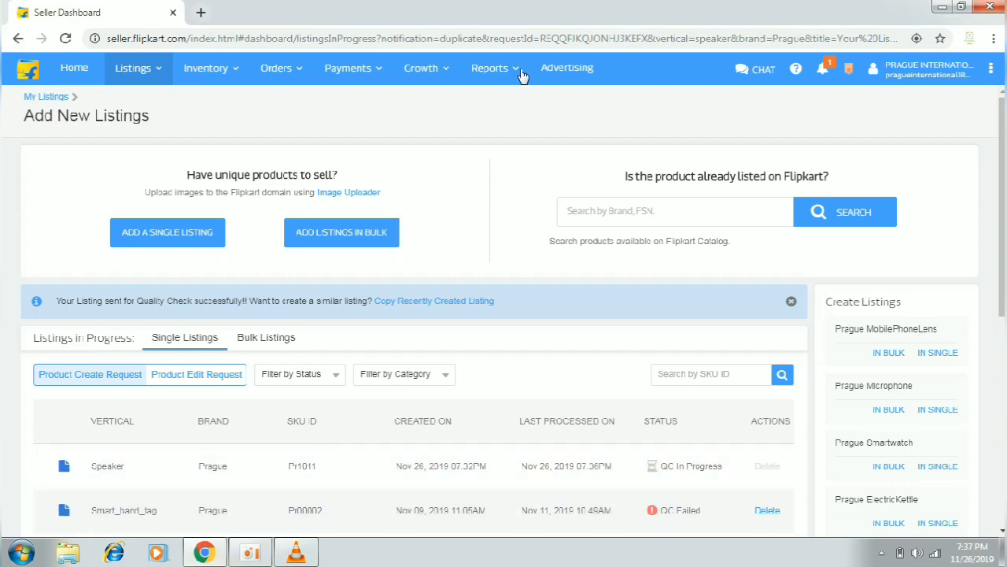
pyautogui.click(256, 544)
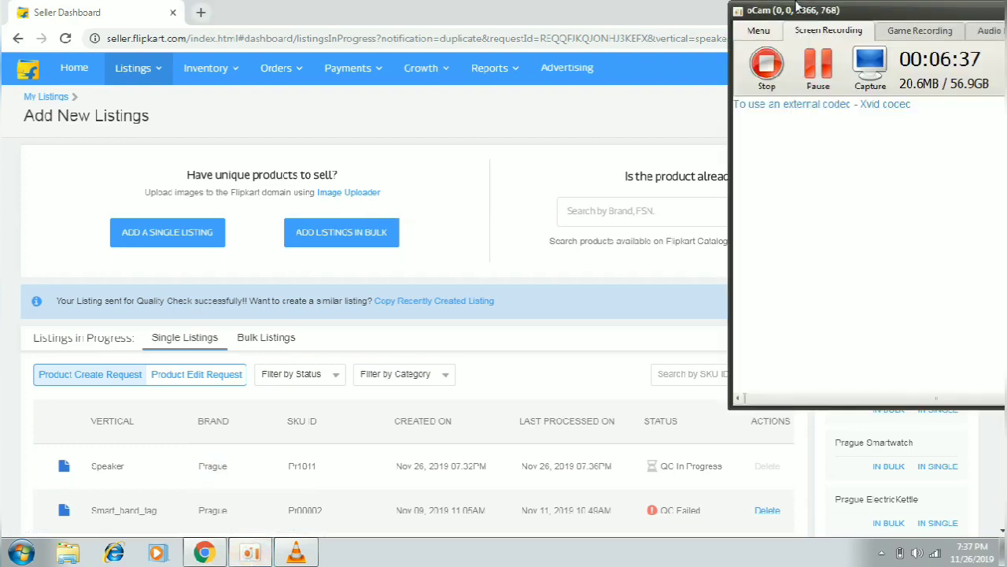
pyautogui.click(755, 73)
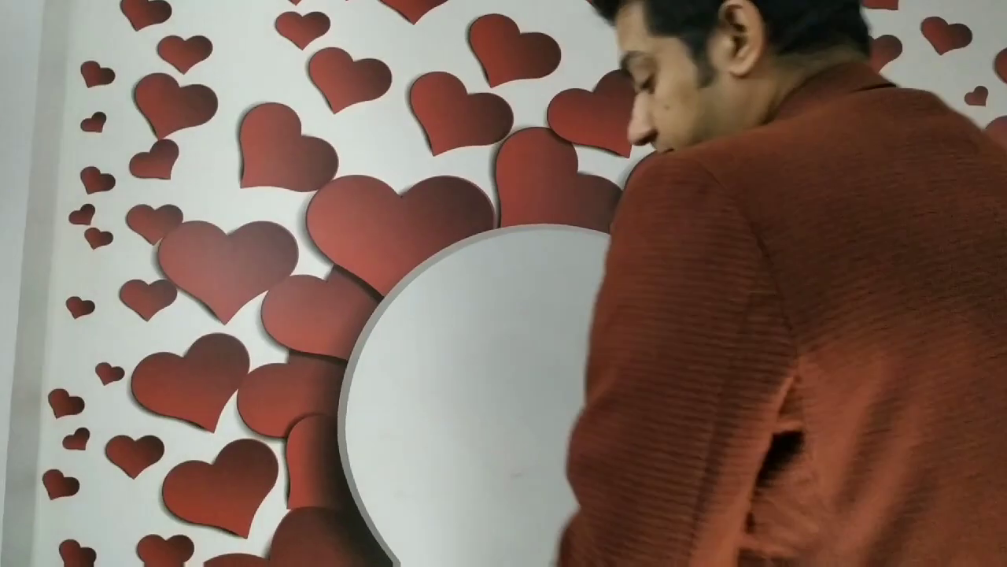